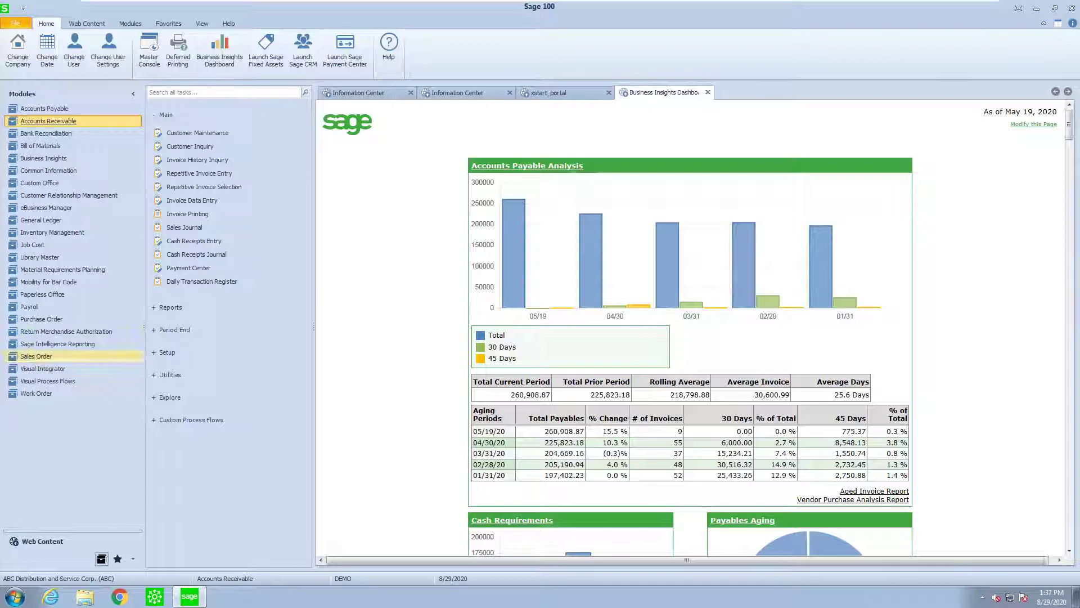
- Browse the A/R and Sales Order setup tasks, then open Common Information's Miscellaneous Item Maintenance
click(37, 357)
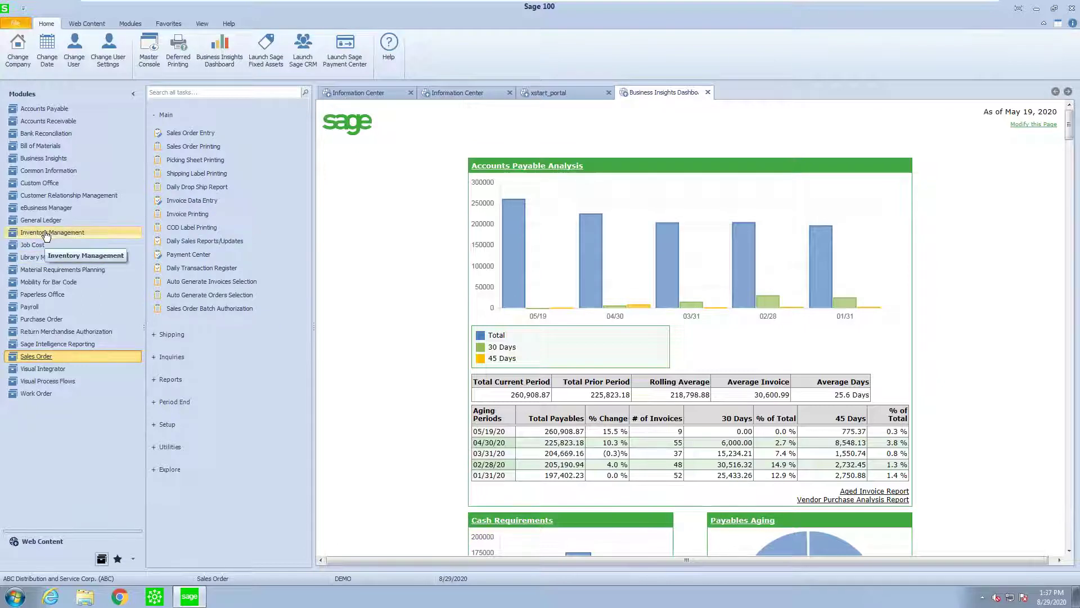
click(63, 124)
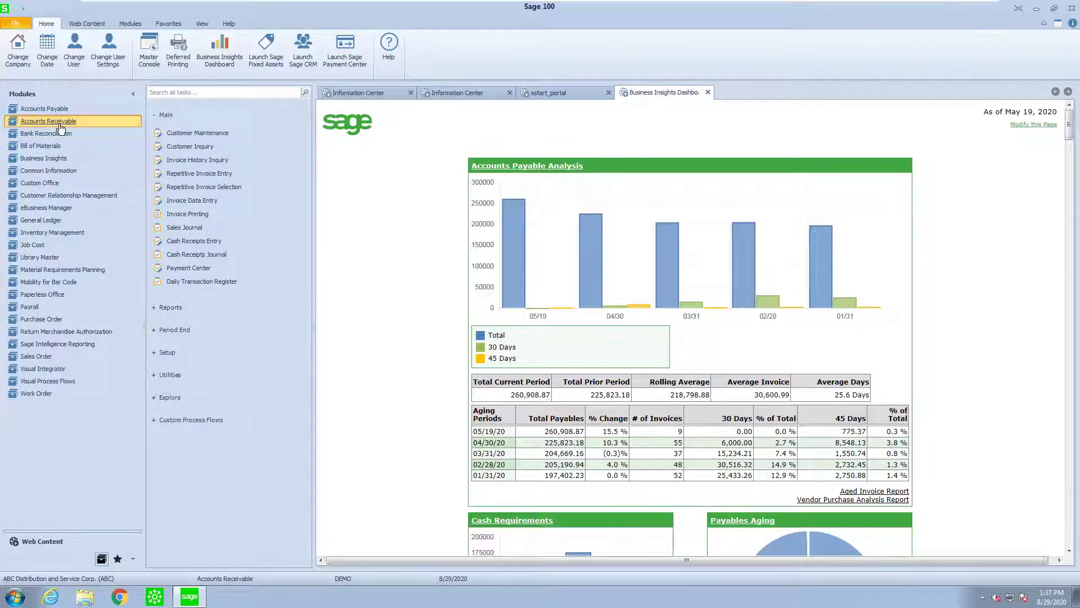
click(154, 355)
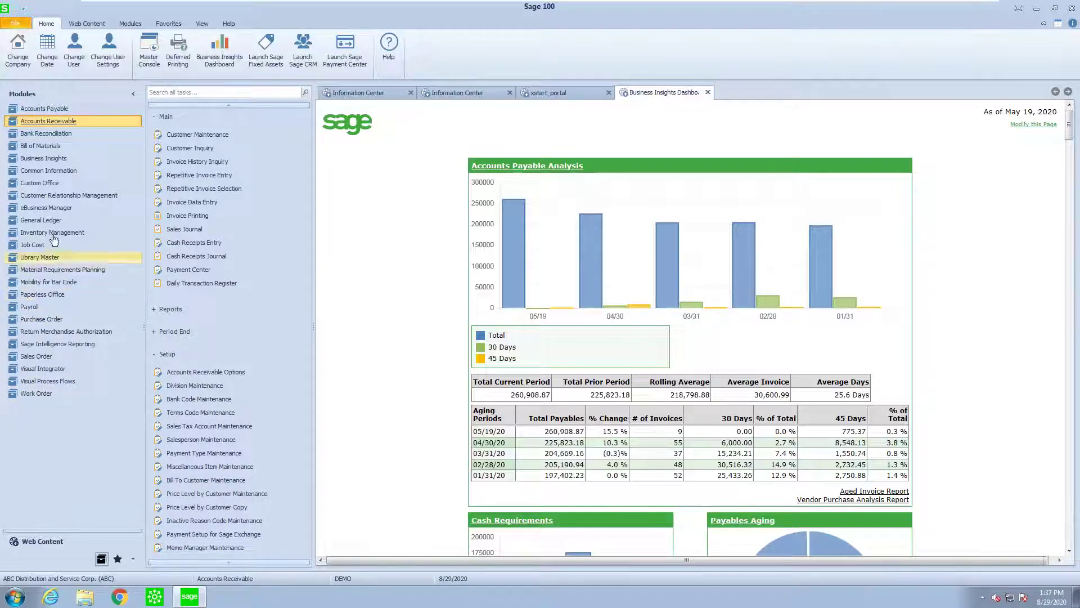
click(50, 170)
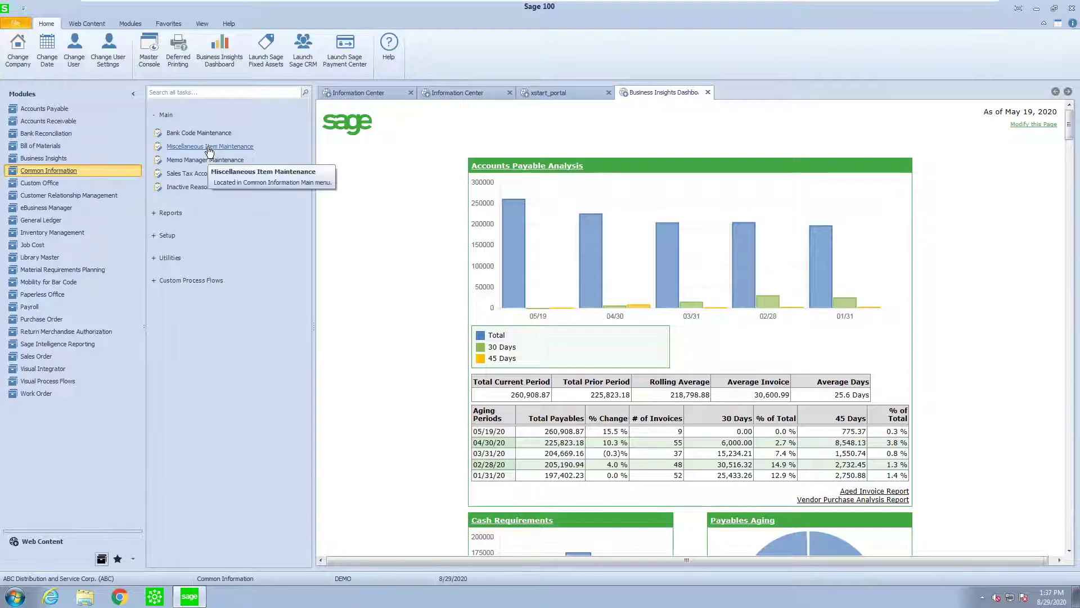
click(40, 356)
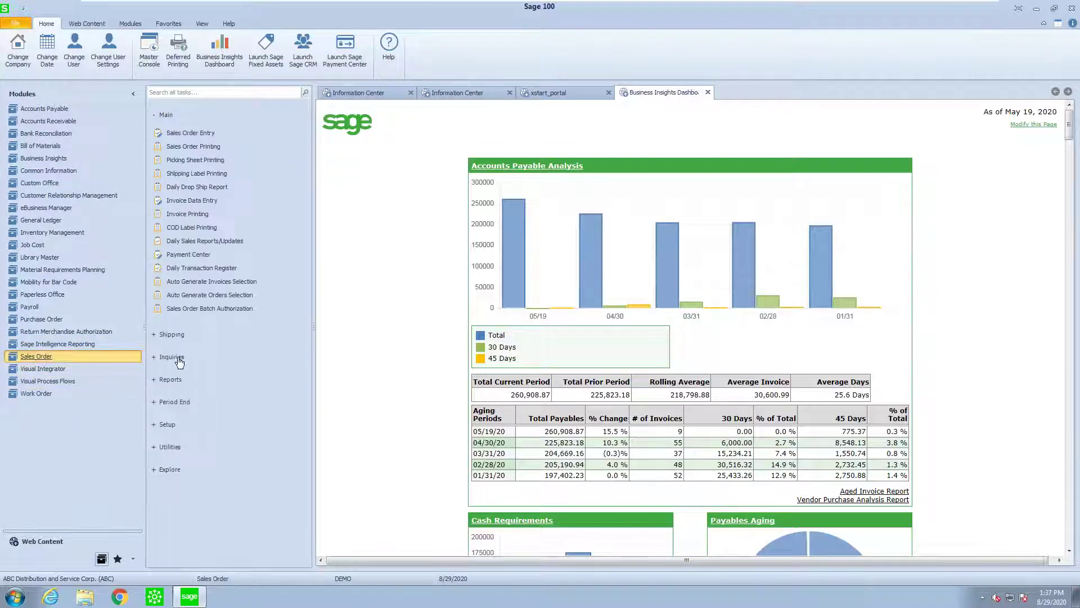
click(163, 426)
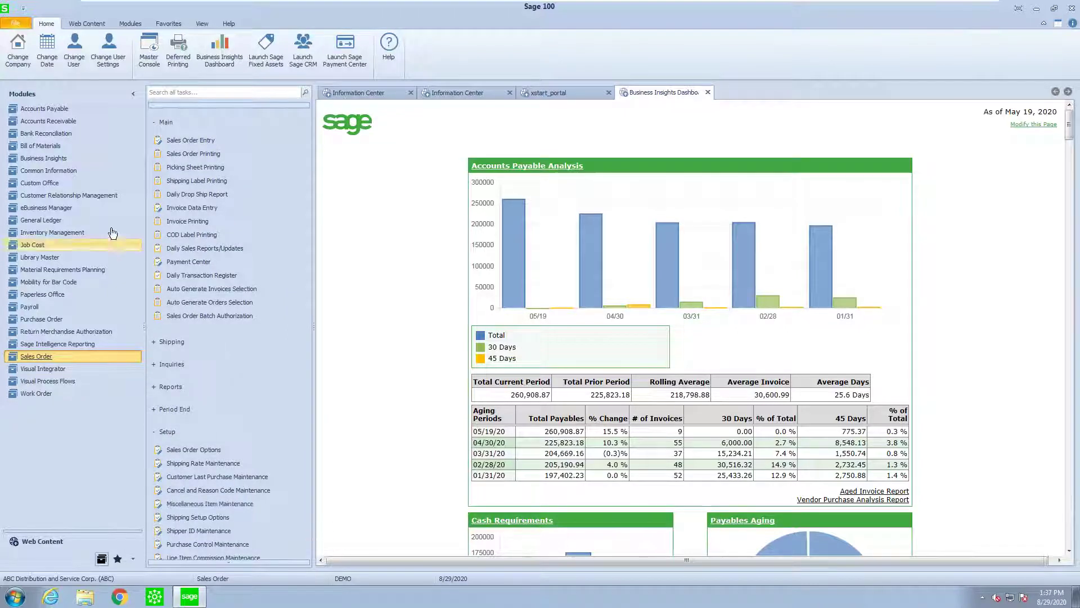
click(63, 173)
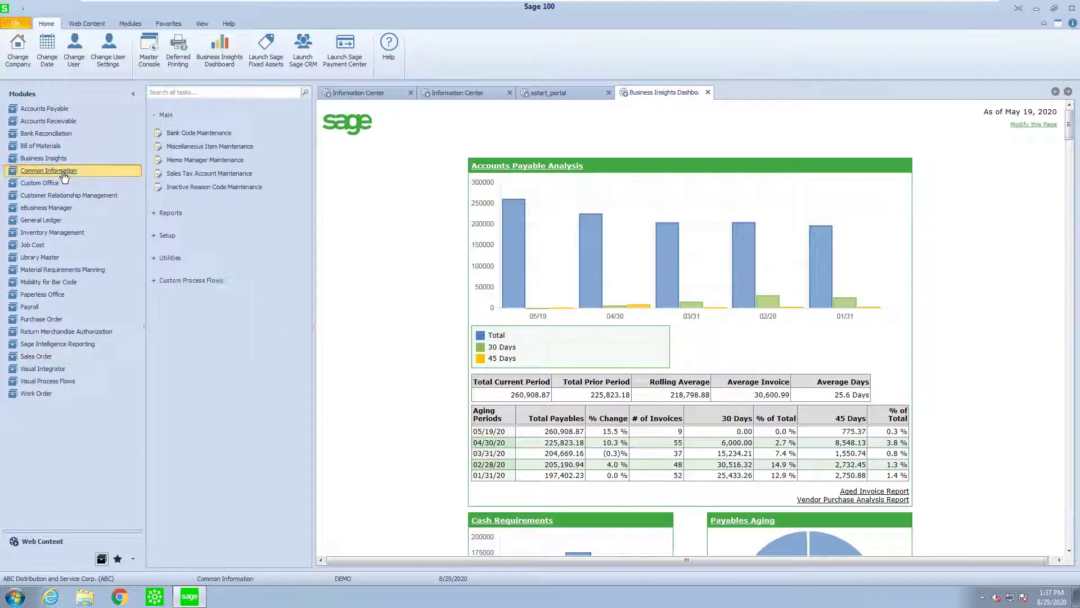
click(196, 147)
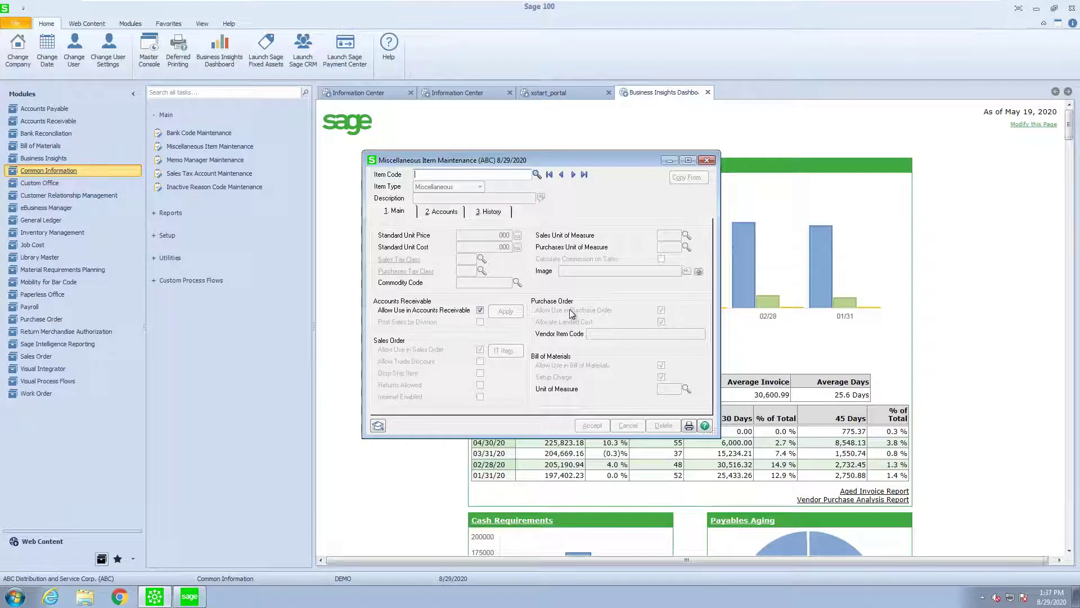
text(NE)
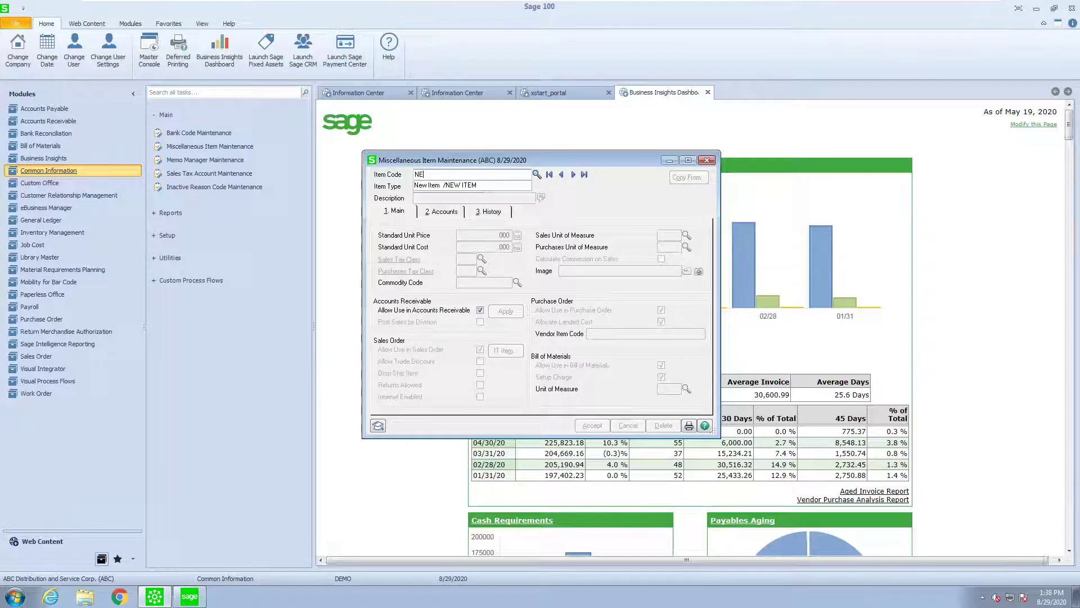
text(W2)
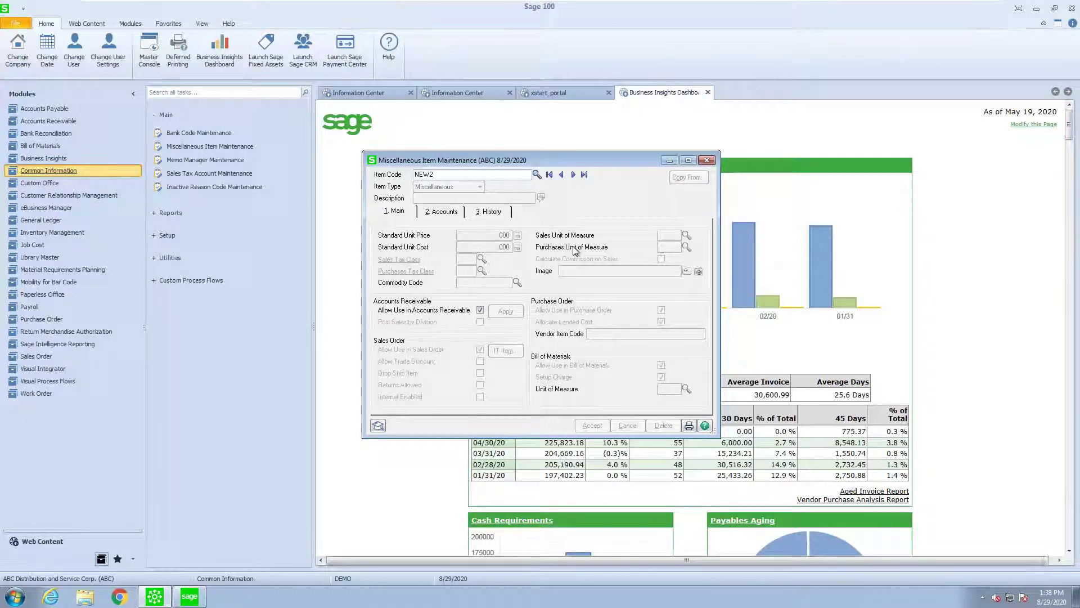
key(Tab)
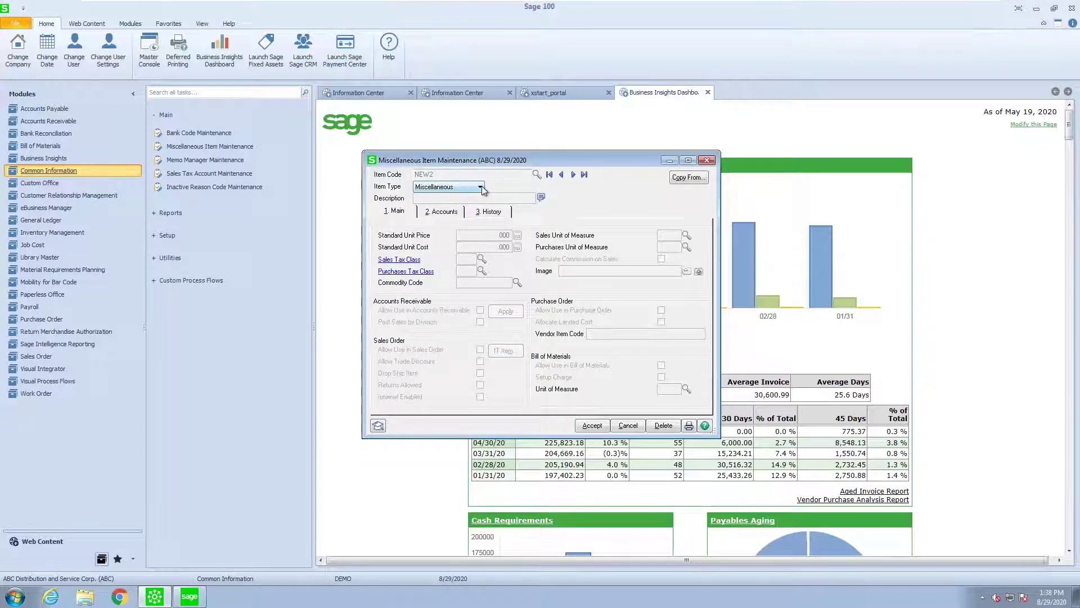
click(481, 188)
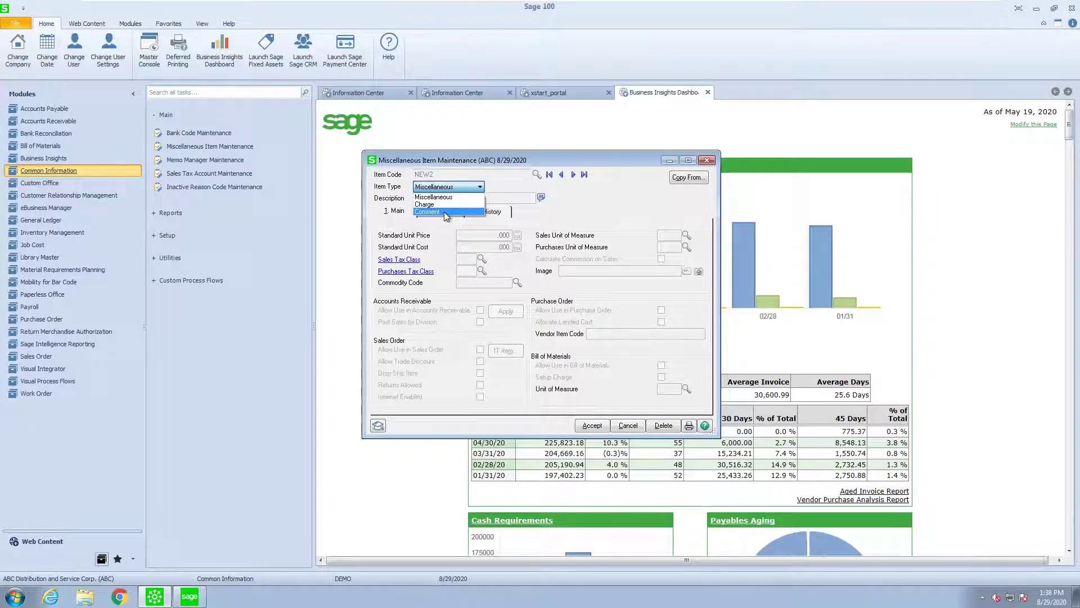
click(630, 426)
- Discard the unsaved NEW2 item, load FEES, and review its G/L accounts and main settings
click(630, 426)
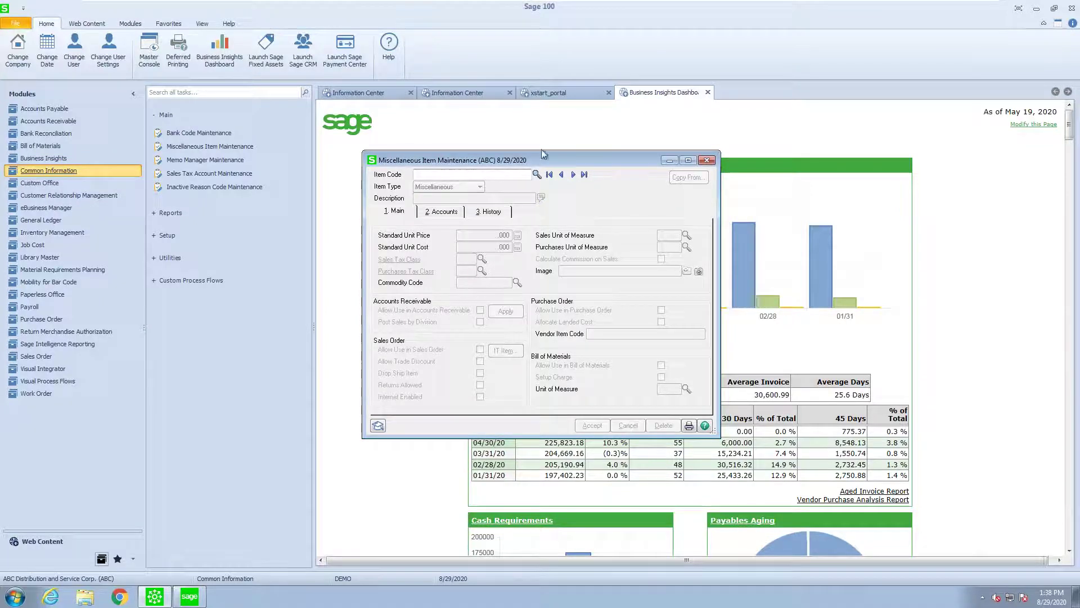
click(536, 174)
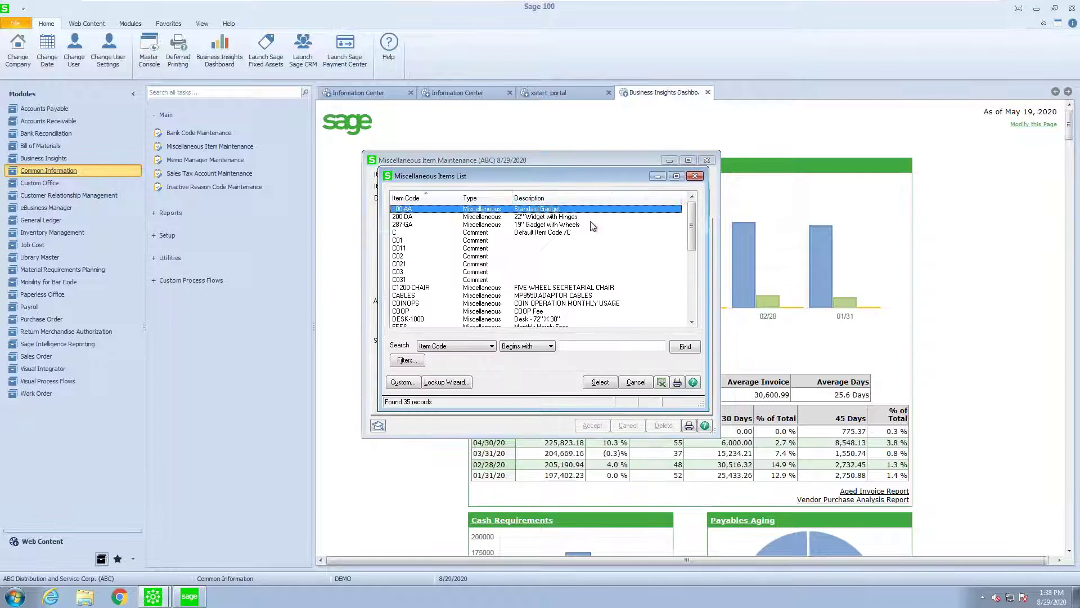
scroll(578, 250, down, 2)
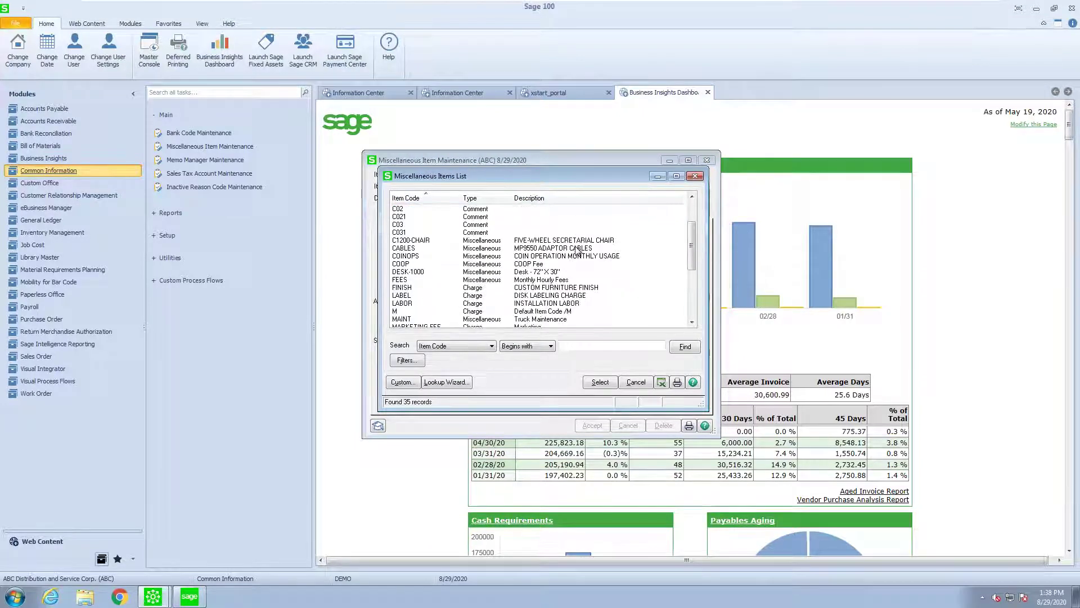
click(402, 281)
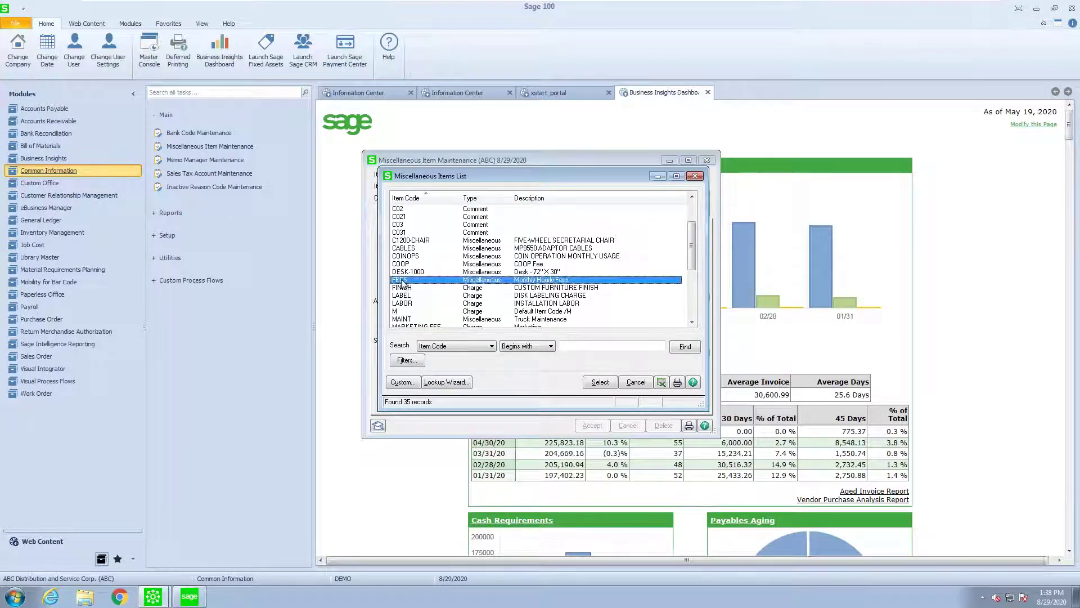
click(600, 382)
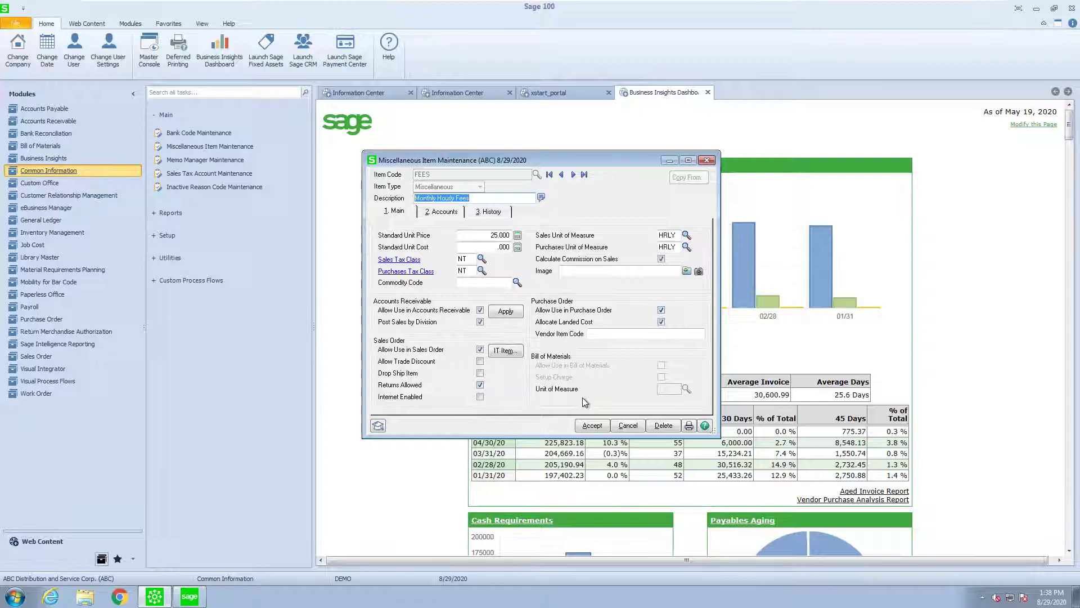
click(443, 213)
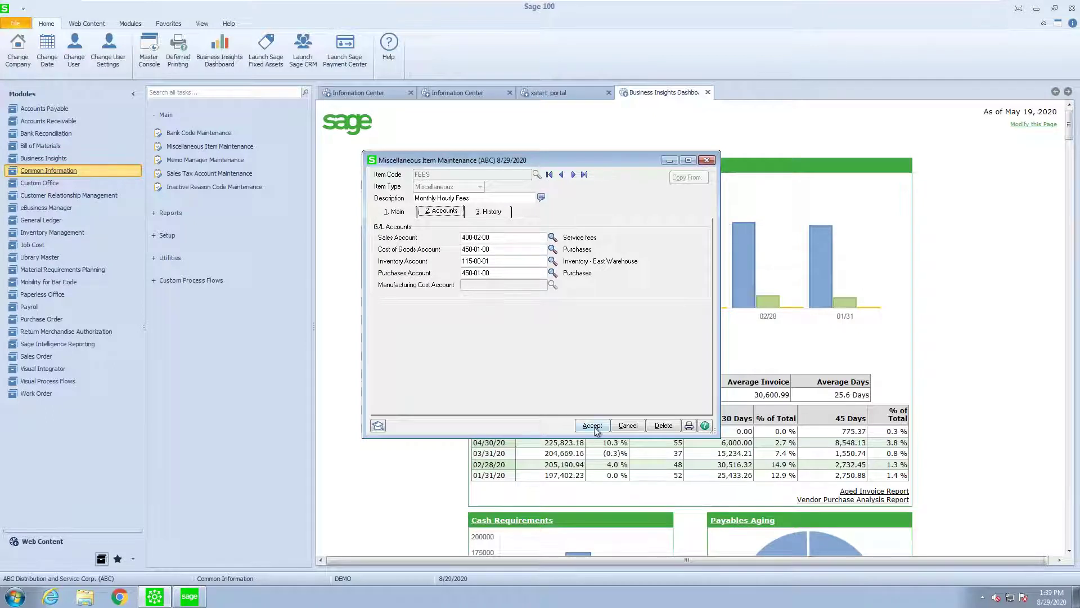
click(397, 213)
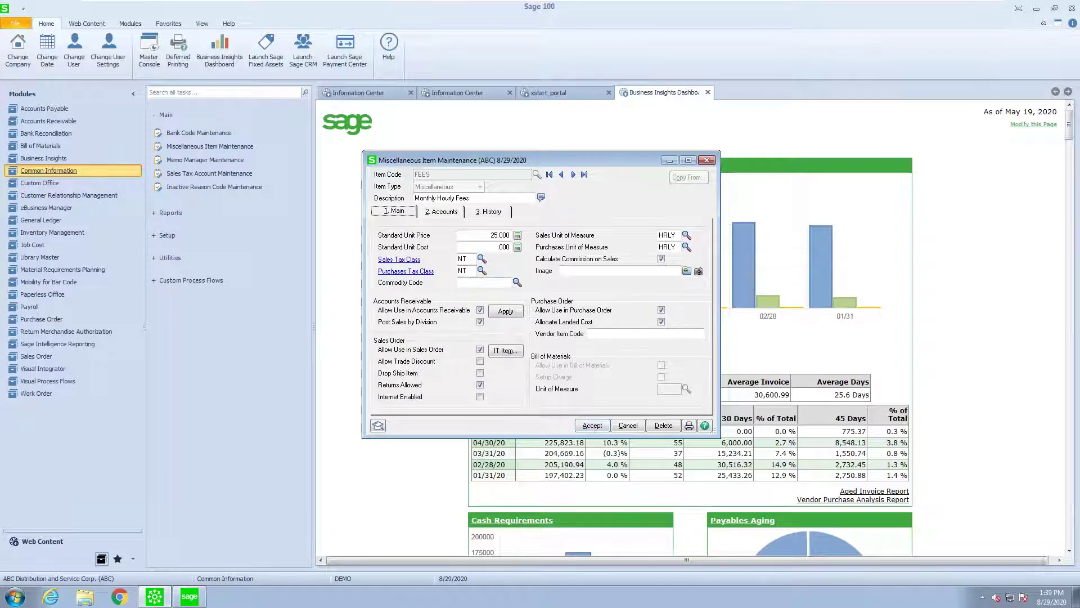
- Save FEES, then browse comment items C021, C02 and C011 and save C011
click(592, 425)
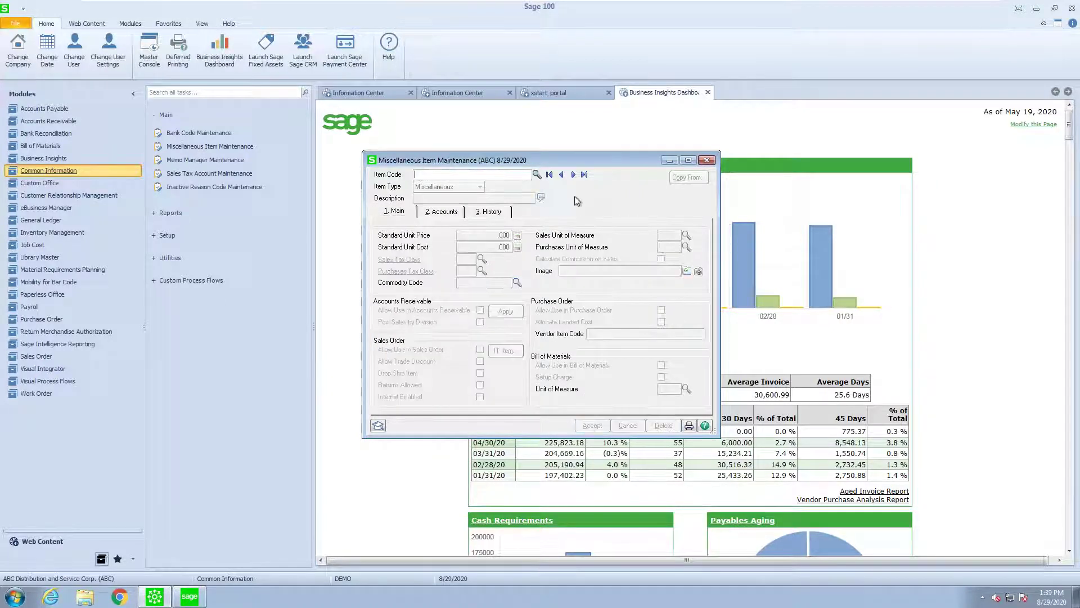
click(536, 175)
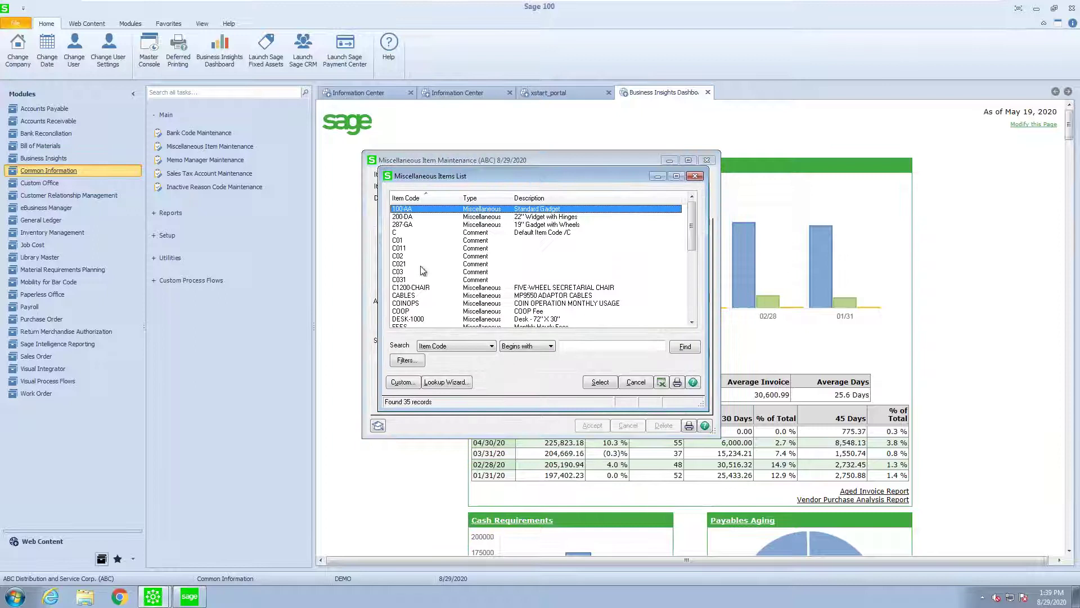
click(412, 265)
click(600, 382)
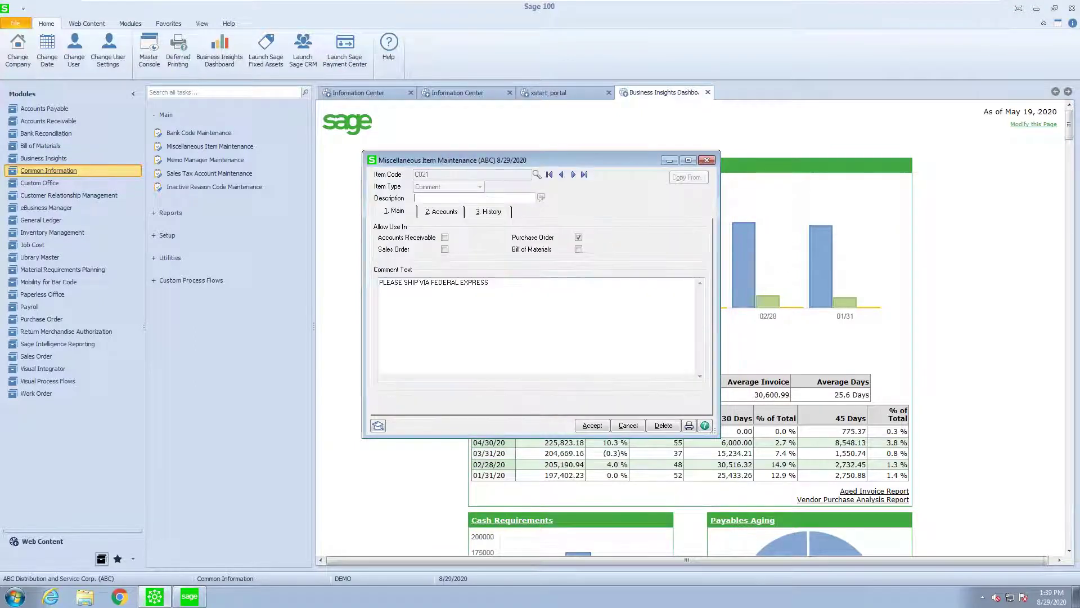
click(565, 175)
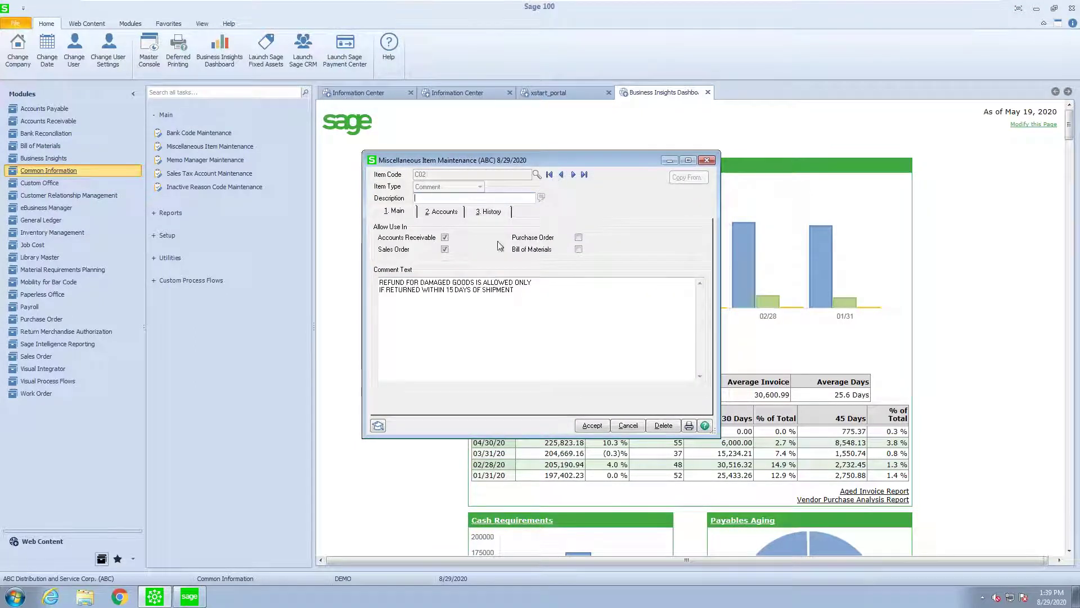
click(562, 175)
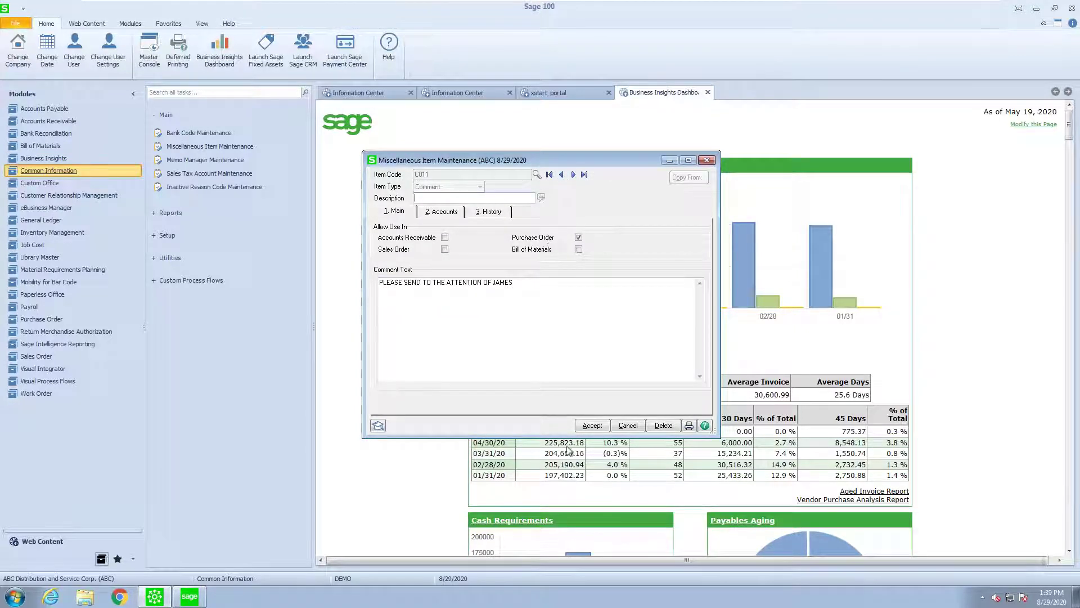
click(591, 426)
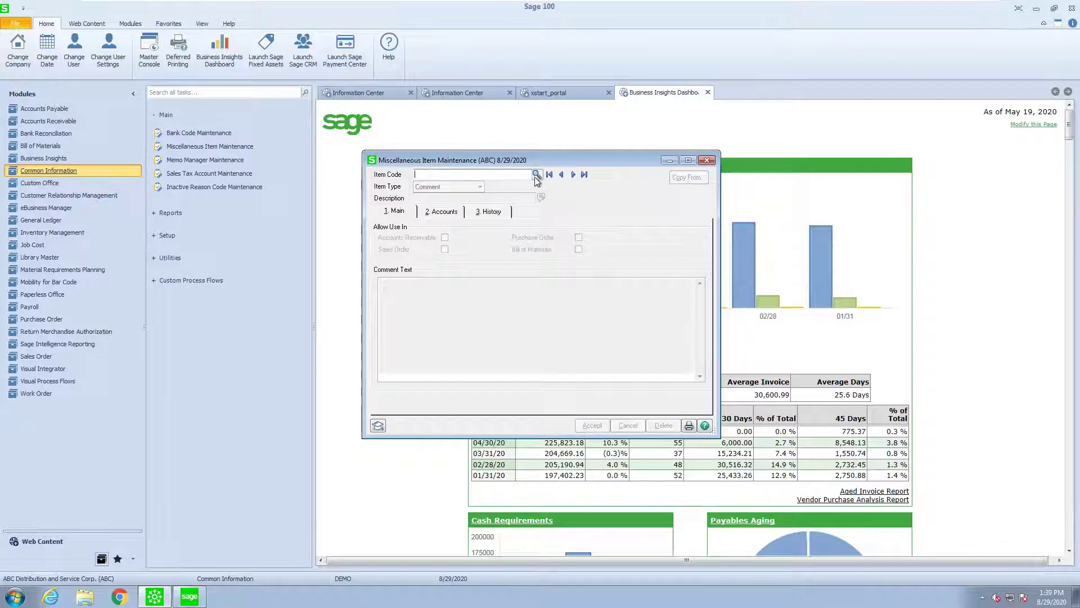
- Load the FINISH charge item from the miscellaneous item list
click(536, 174)
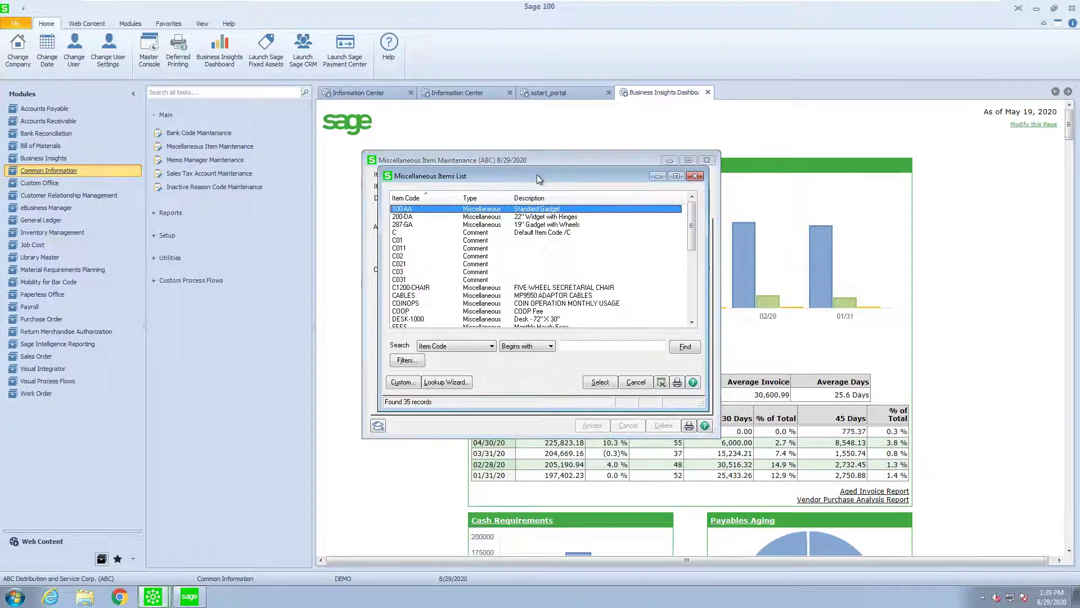
scroll(592, 256, down, 2)
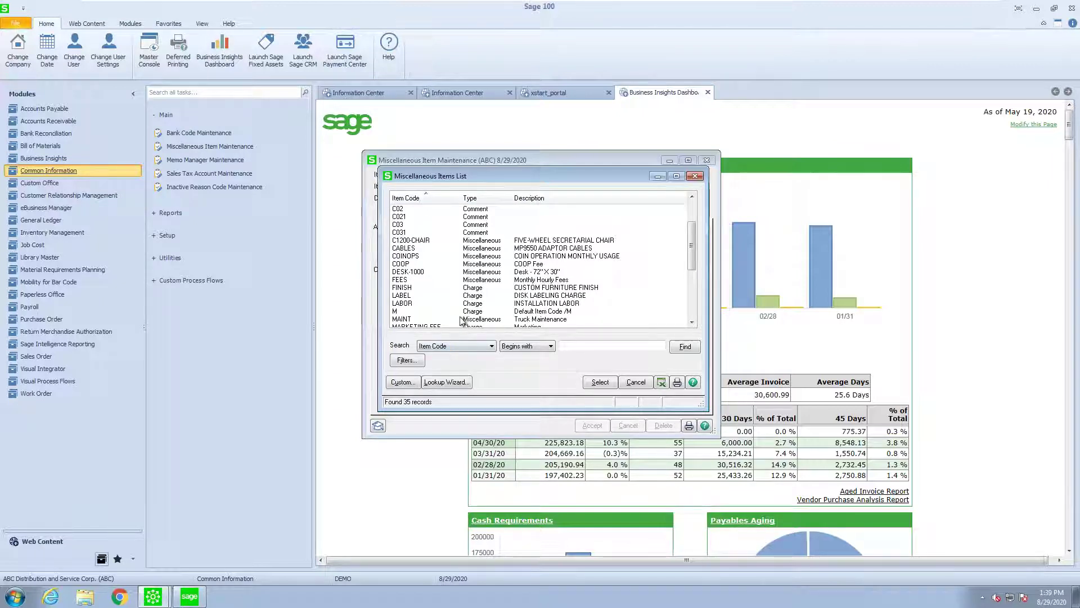
click(408, 279)
click(467, 288)
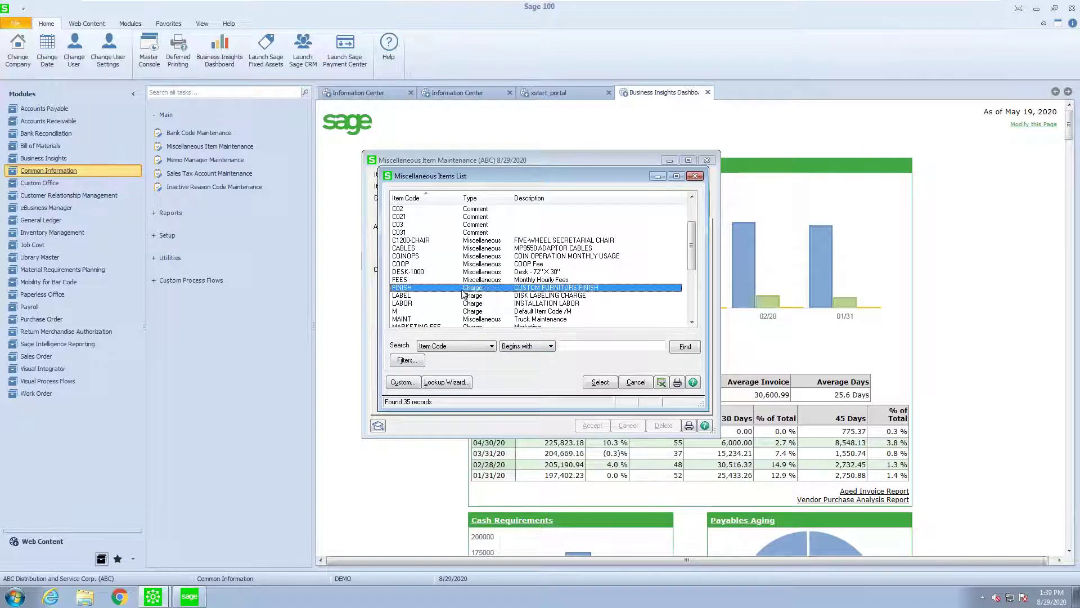
click(594, 385)
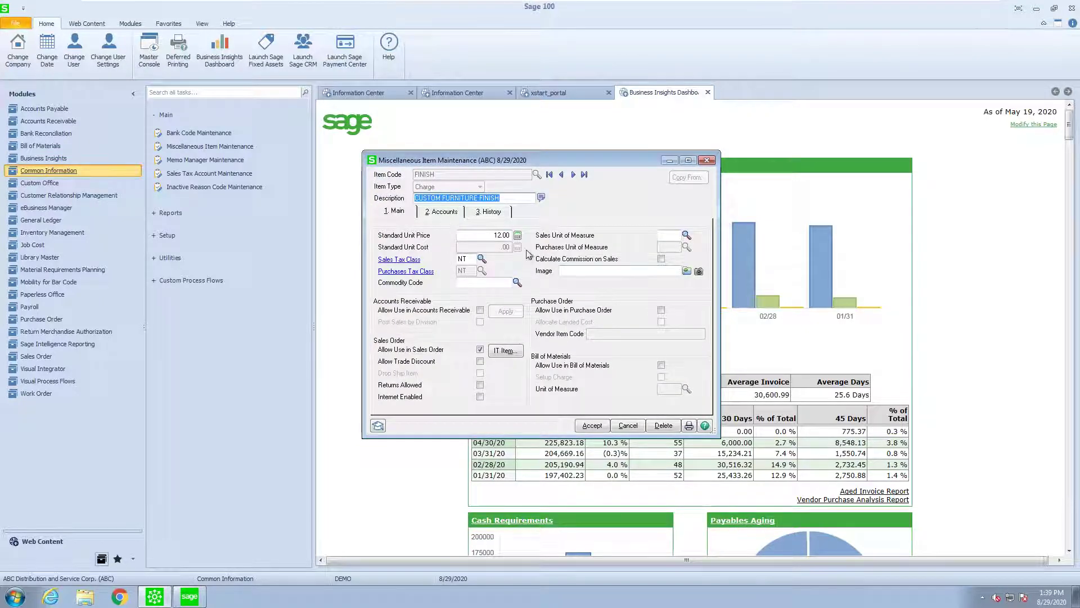
- Save the FINISH item, close the maintenance window, and open A/R Invoice Data Entry
click(593, 425)
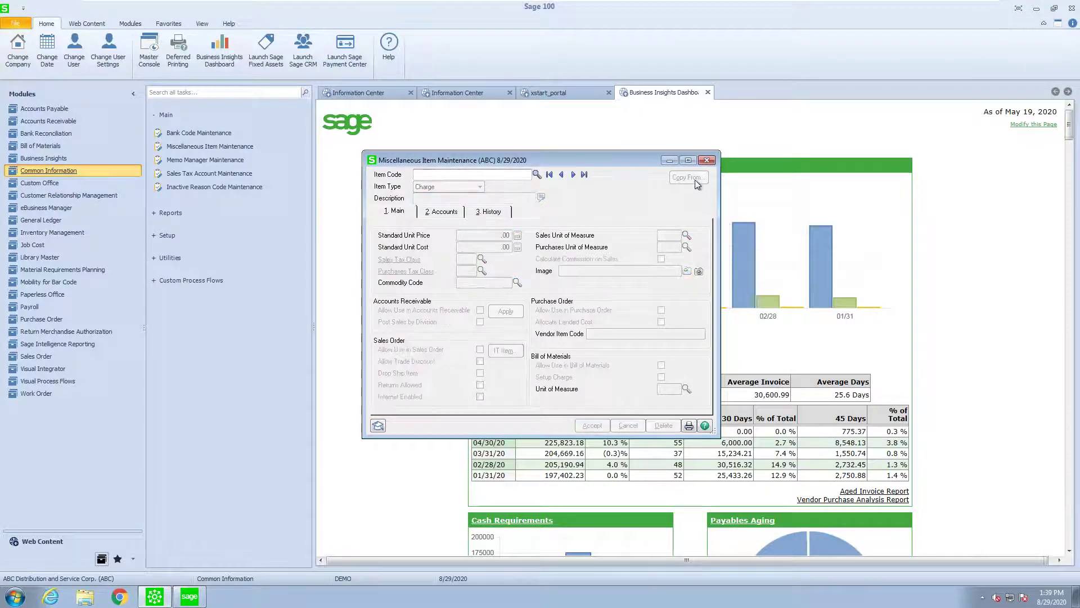
click(707, 161)
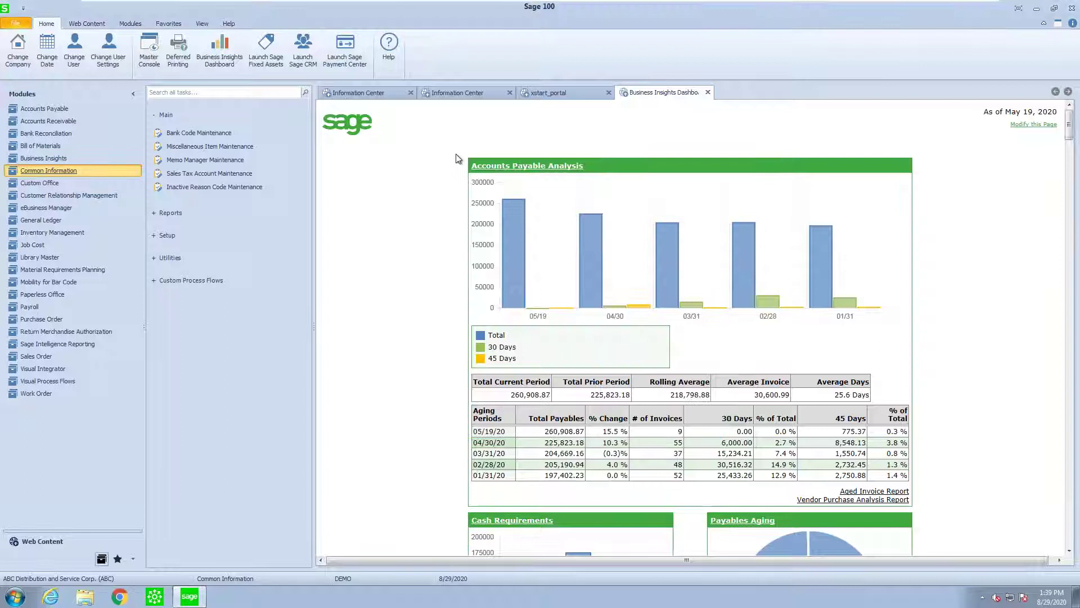
click(66, 121)
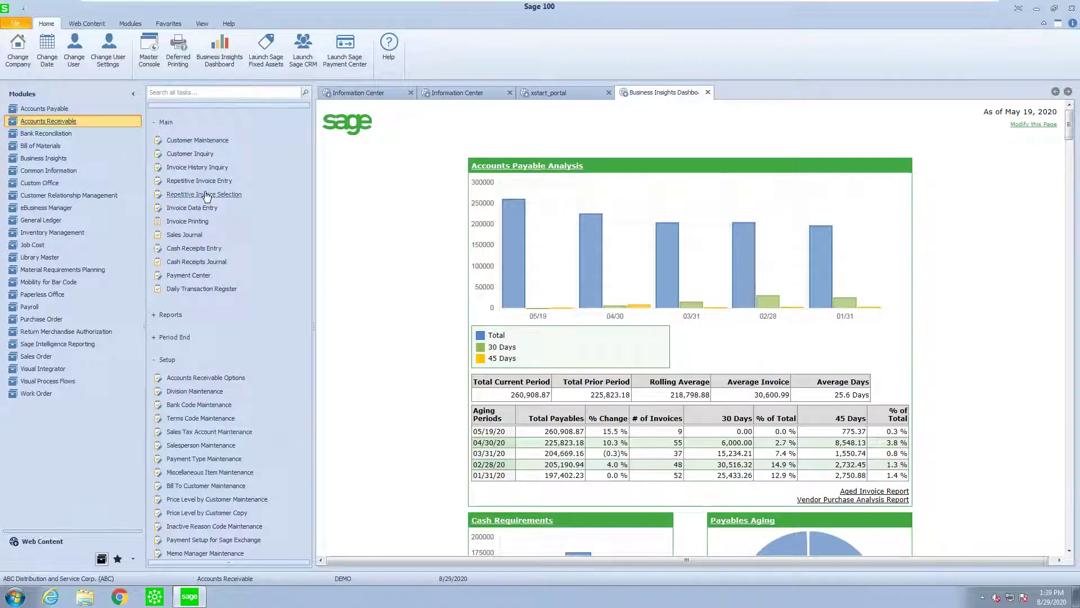
click(196, 208)
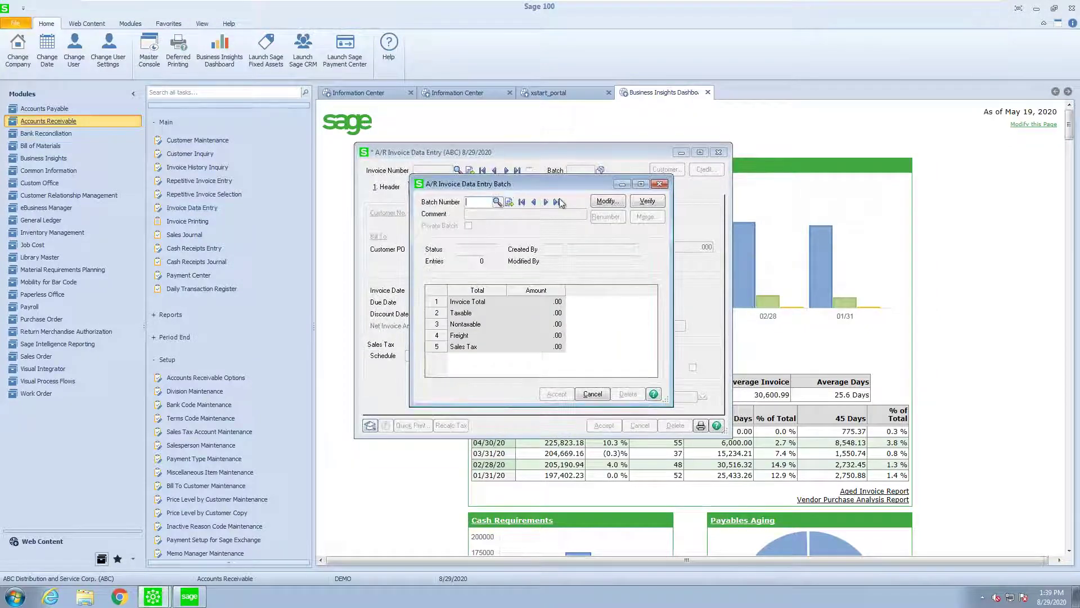
- Create new batch 00012, take the next invoice number, and select customer Maverick Papers
click(509, 202)
click(557, 393)
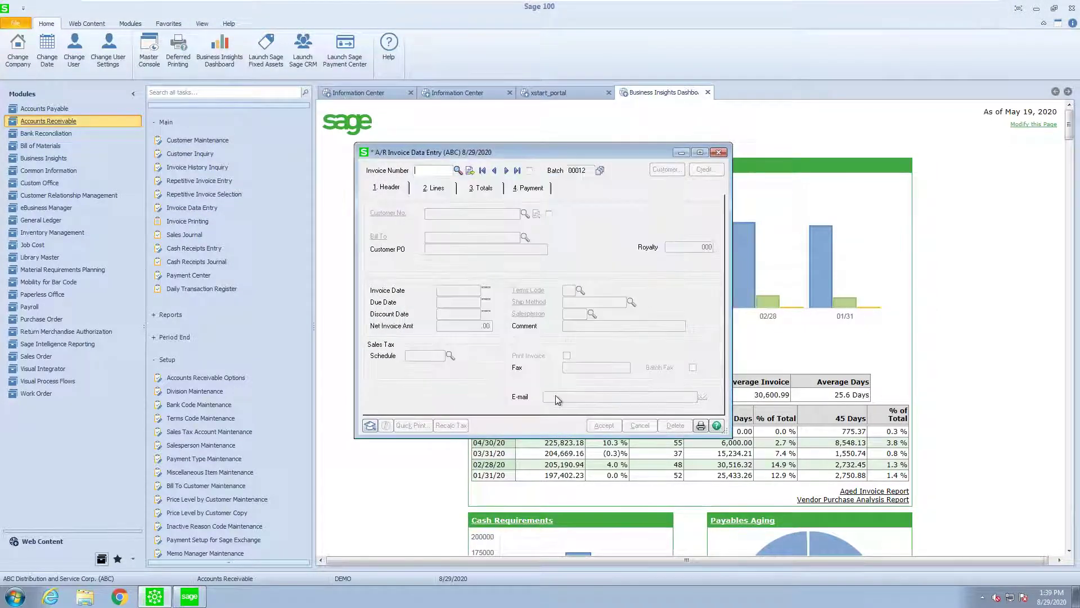
click(470, 170)
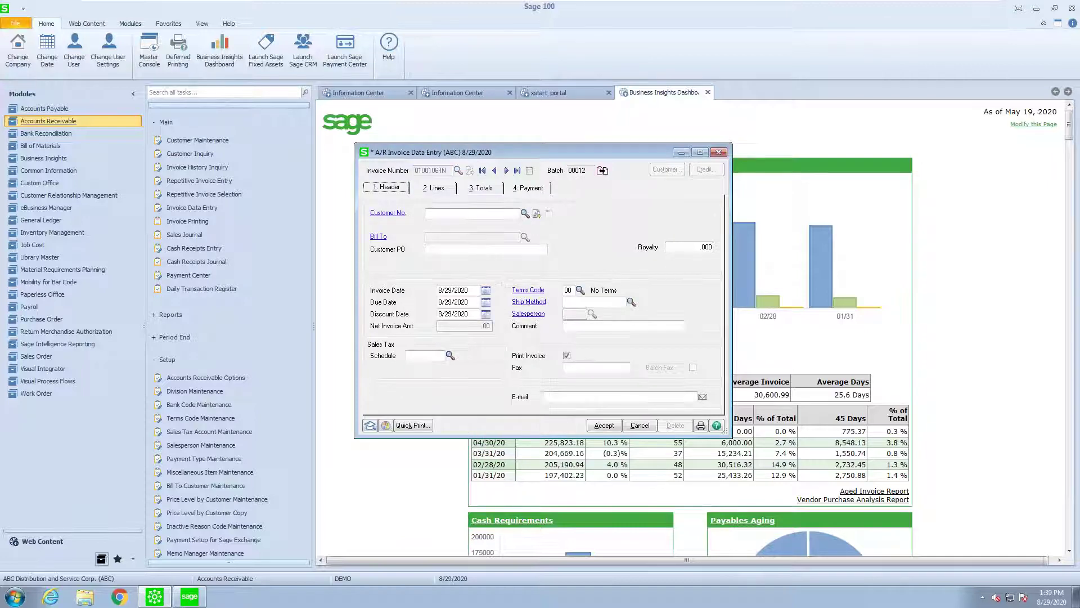
click(524, 213)
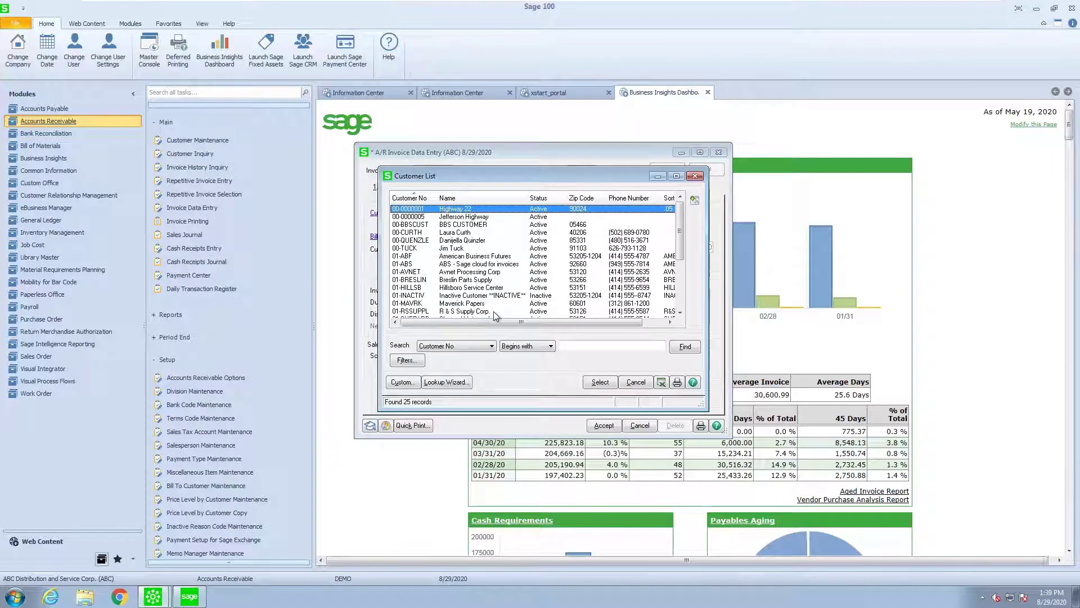
double_click(478, 303)
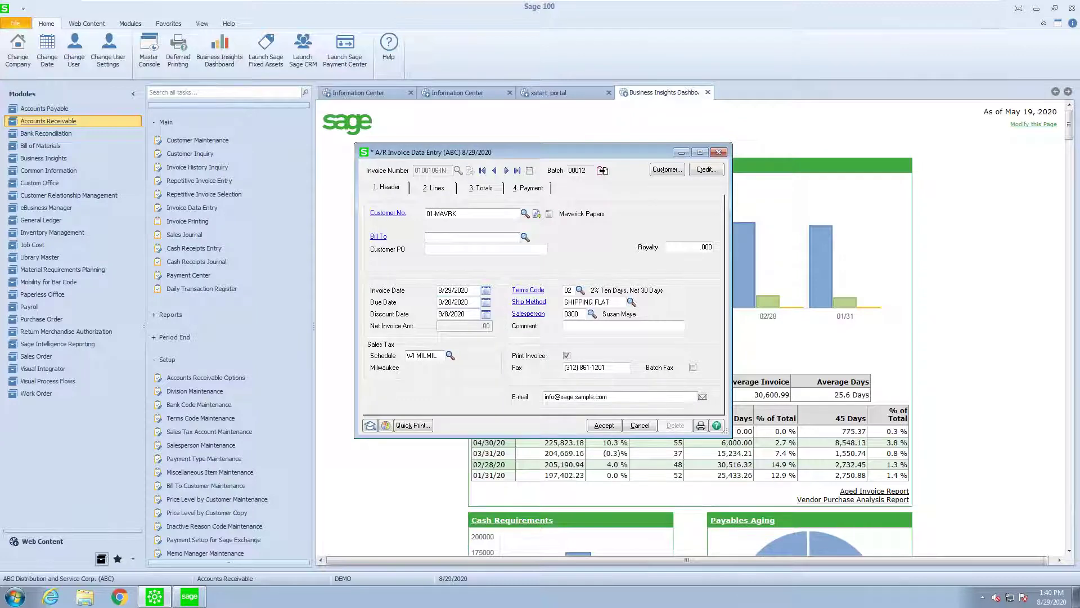
- Add a FEES line with quantity 5 at a 50.00 price
click(432, 188)
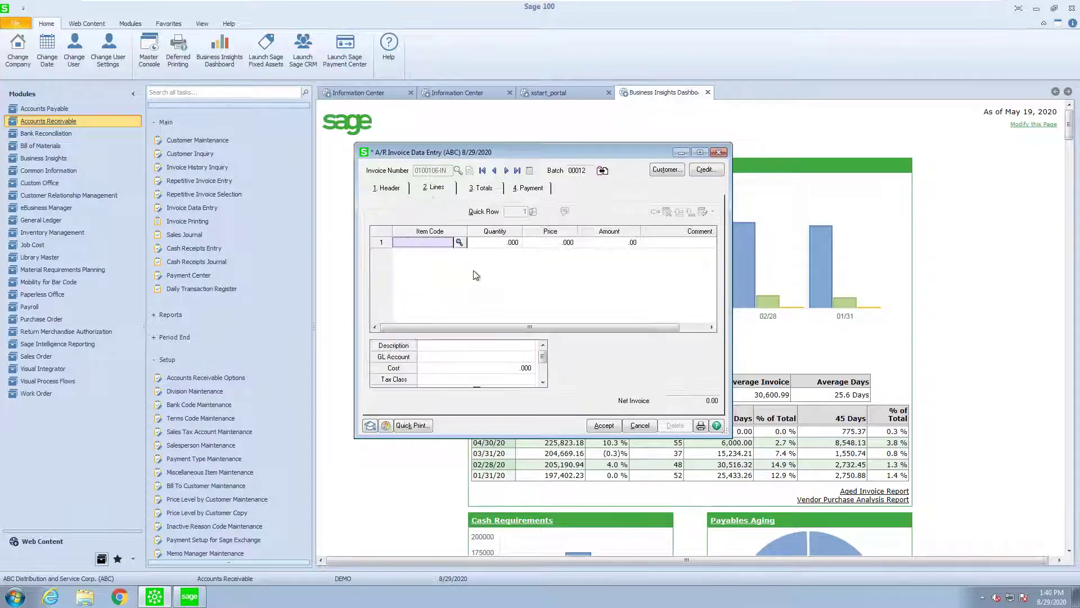
click(459, 242)
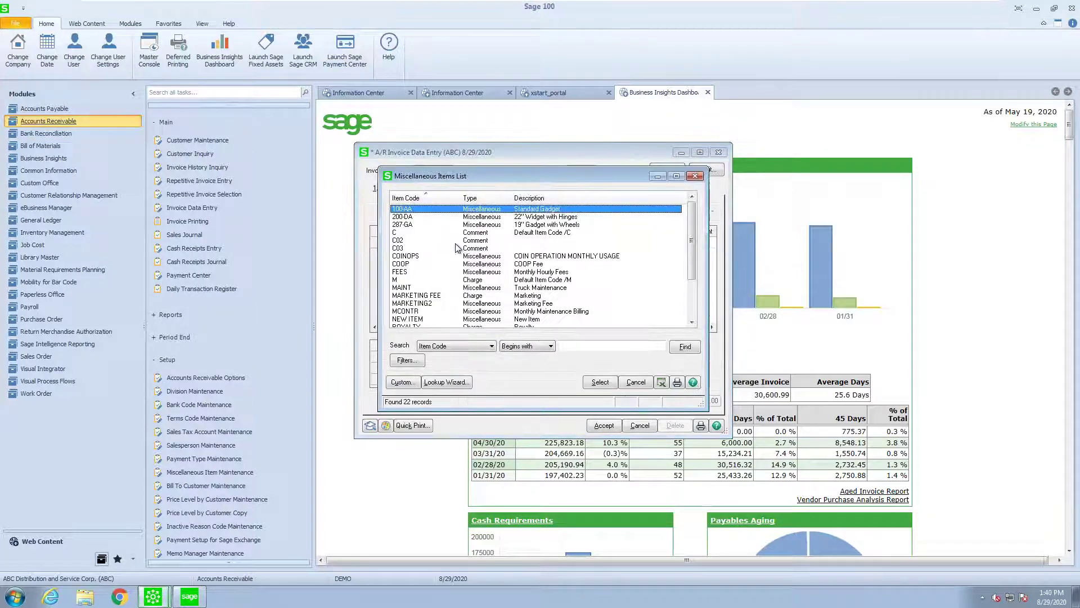
scroll(459, 257, down, 2)
scroll(459, 257, up, 3)
click(402, 272)
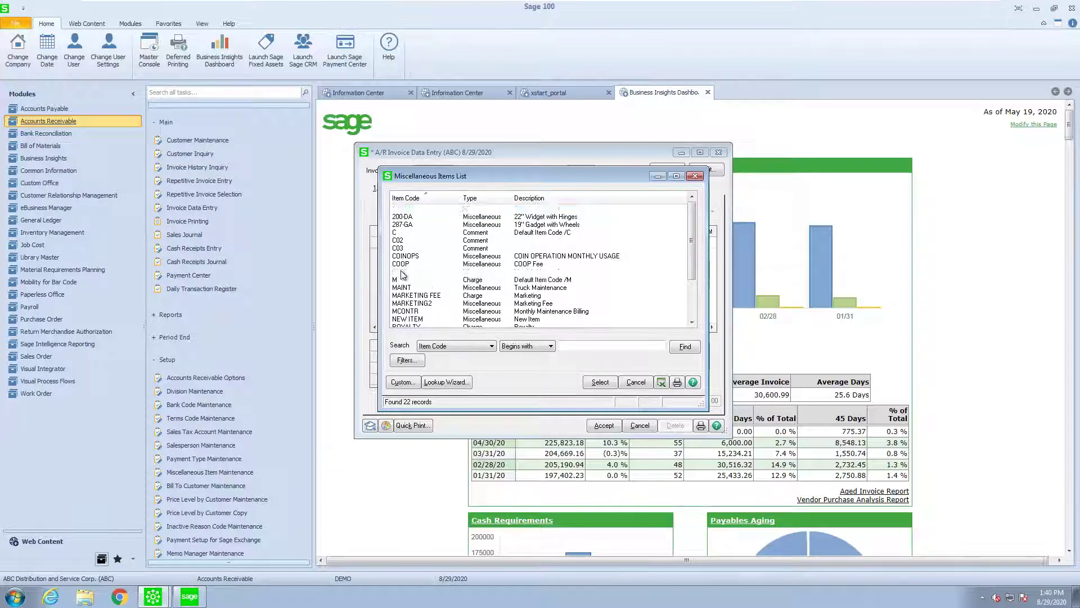
click(600, 382)
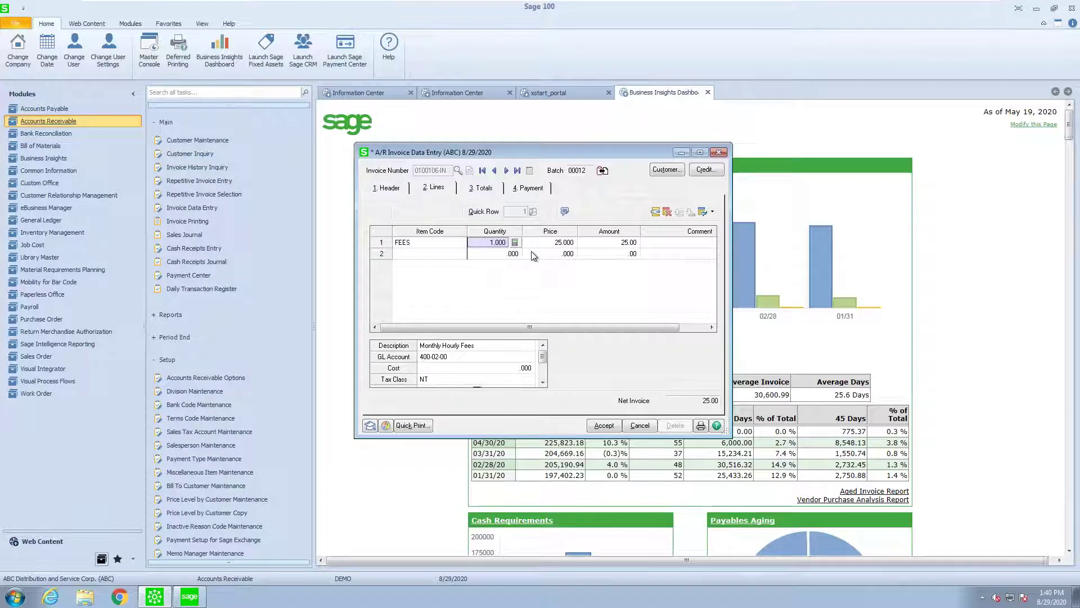
text(5)
key(Tab)
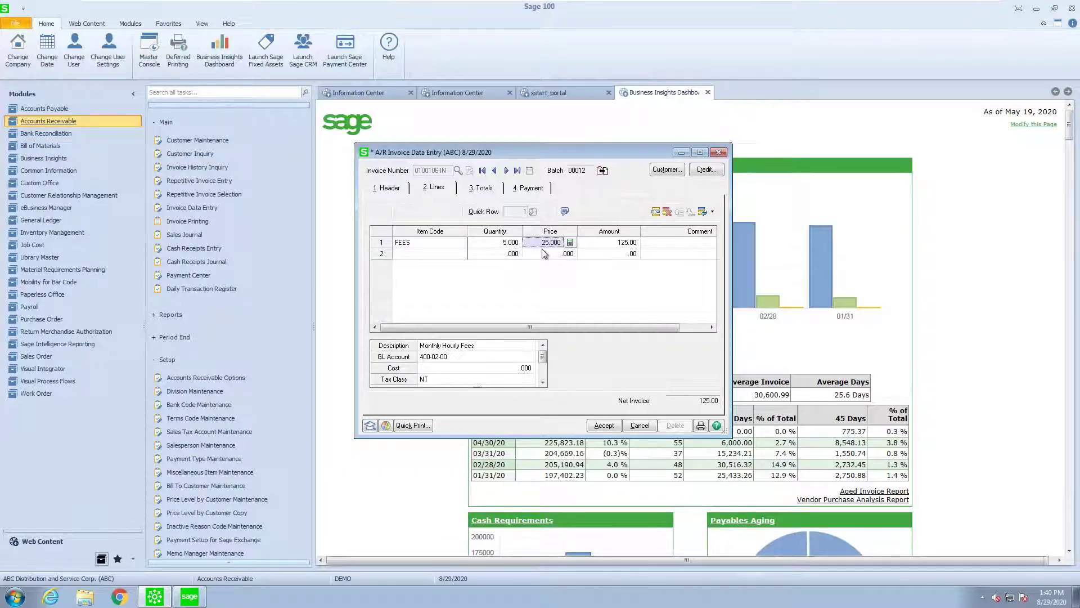
text(.050)
key(Tab)
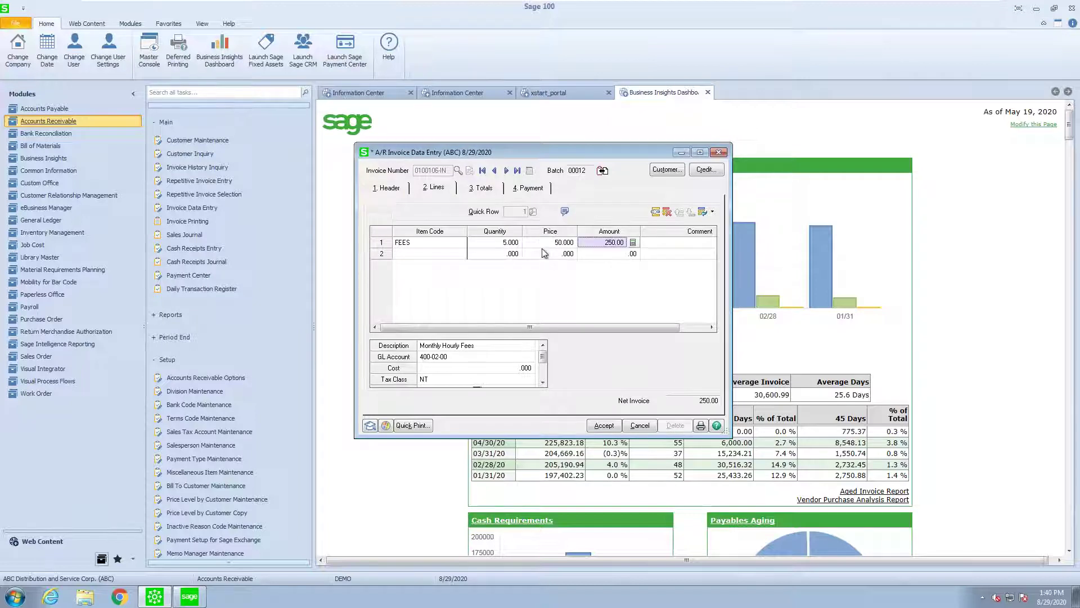
- Add the 100-AA Standard Gadget on line 2 with quantity 4 at 145.00
click(459, 254)
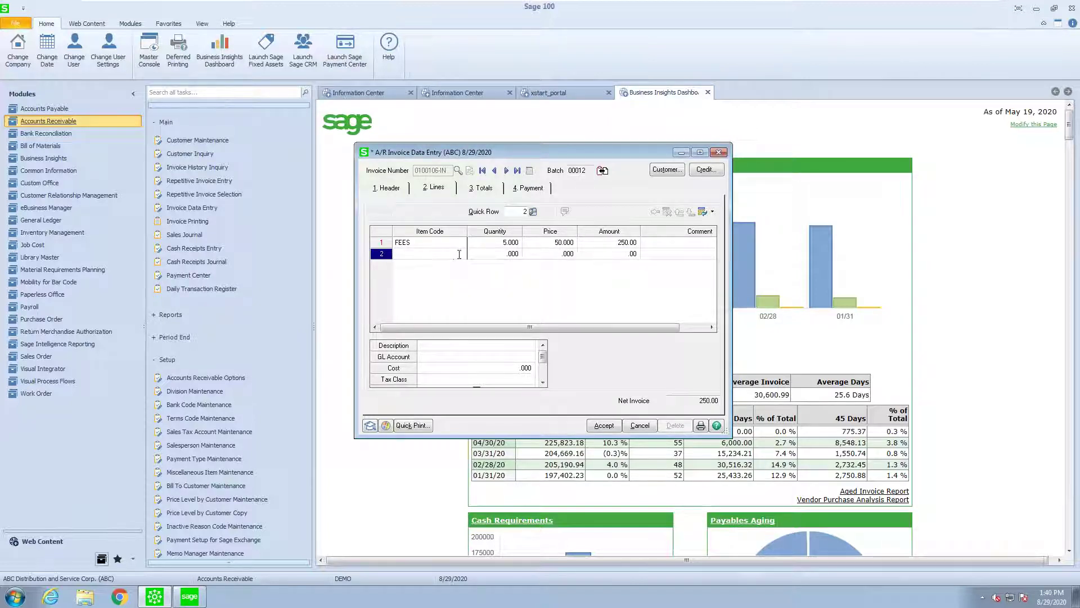
click(457, 254)
click(459, 254)
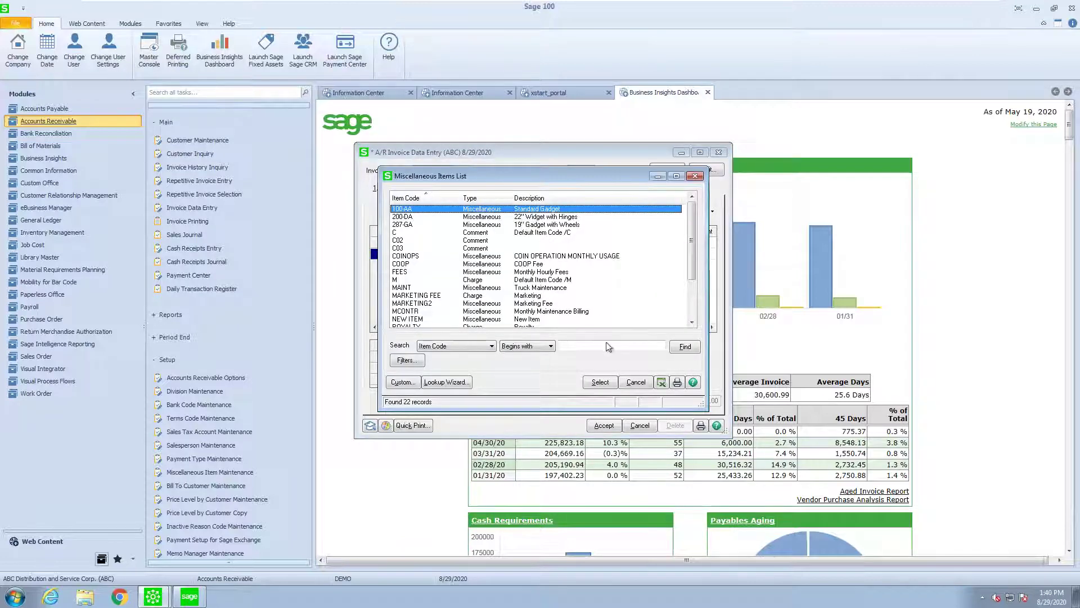
click(600, 384)
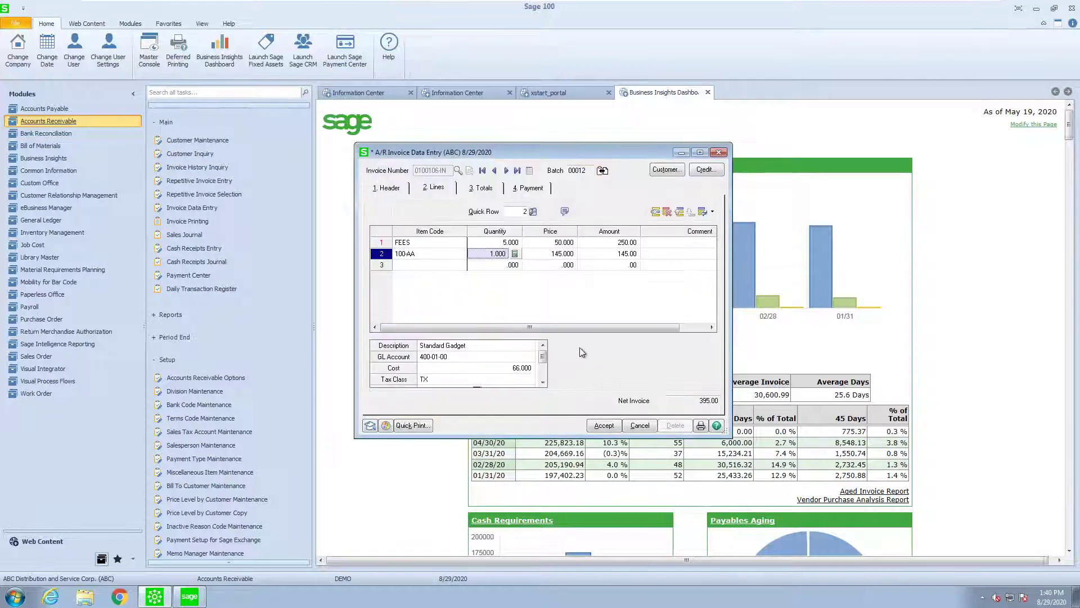
text(4)
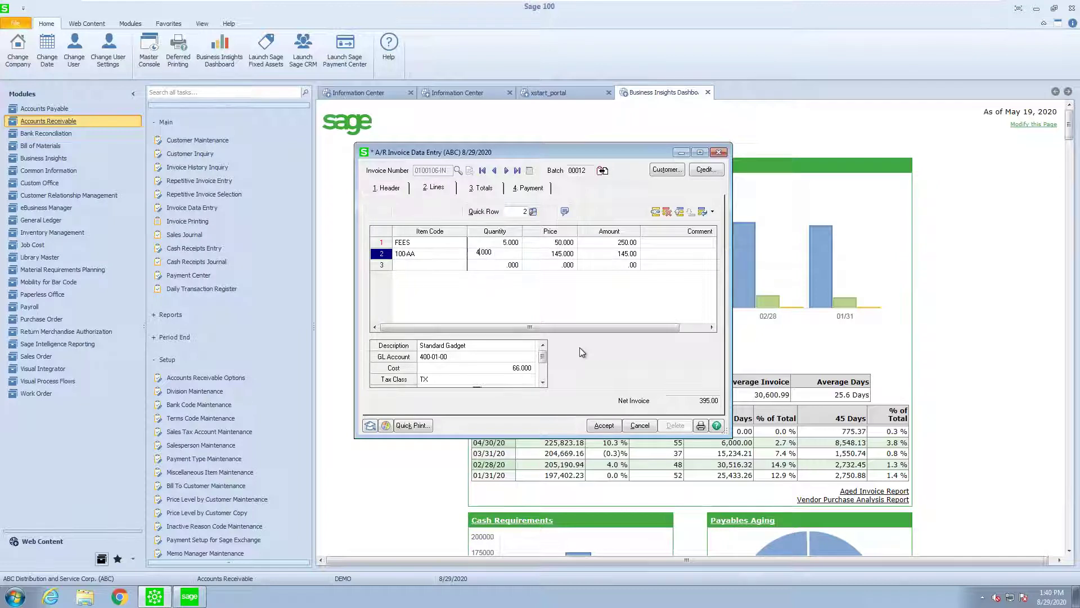
key(Tab)
key(Tab)
key(Tab)
key(Tab)
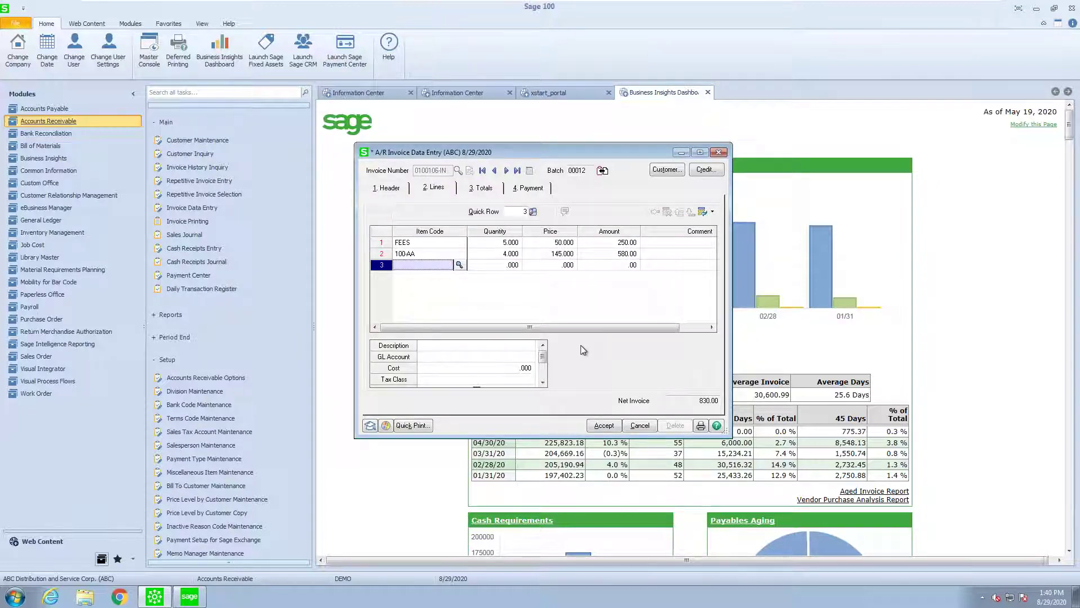
- Add the C02 damaged-goods refund comment on line 3 and widen the Comment column to read it
click(459, 264)
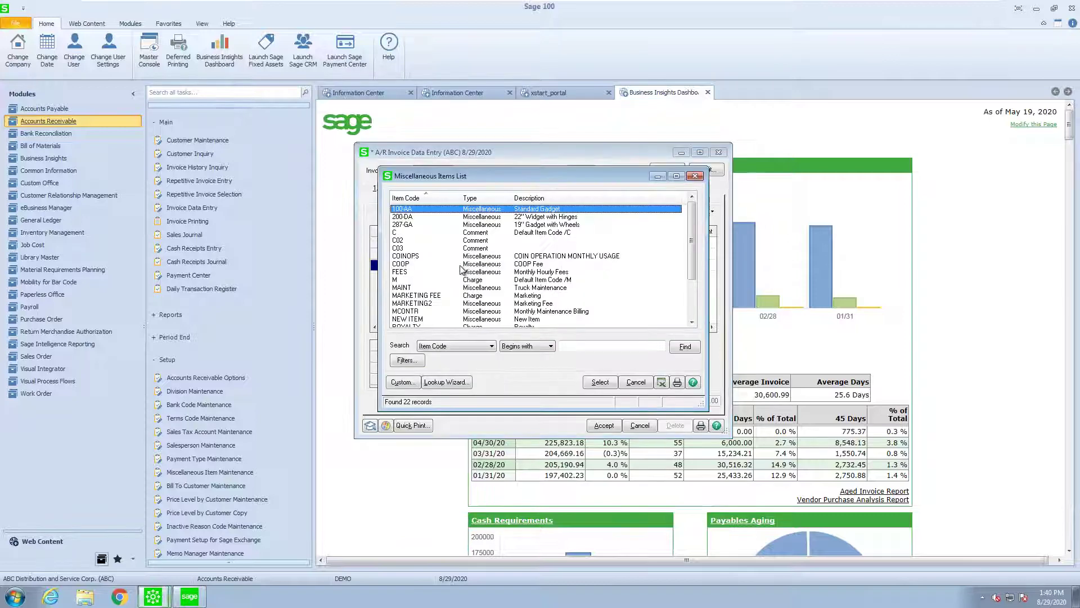
click(417, 240)
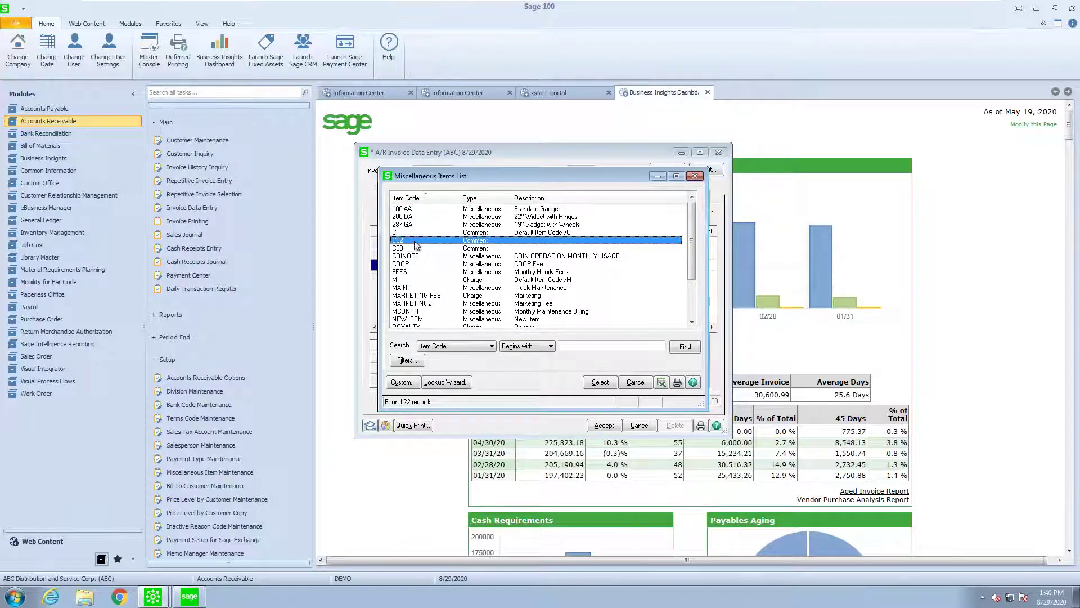
click(600, 381)
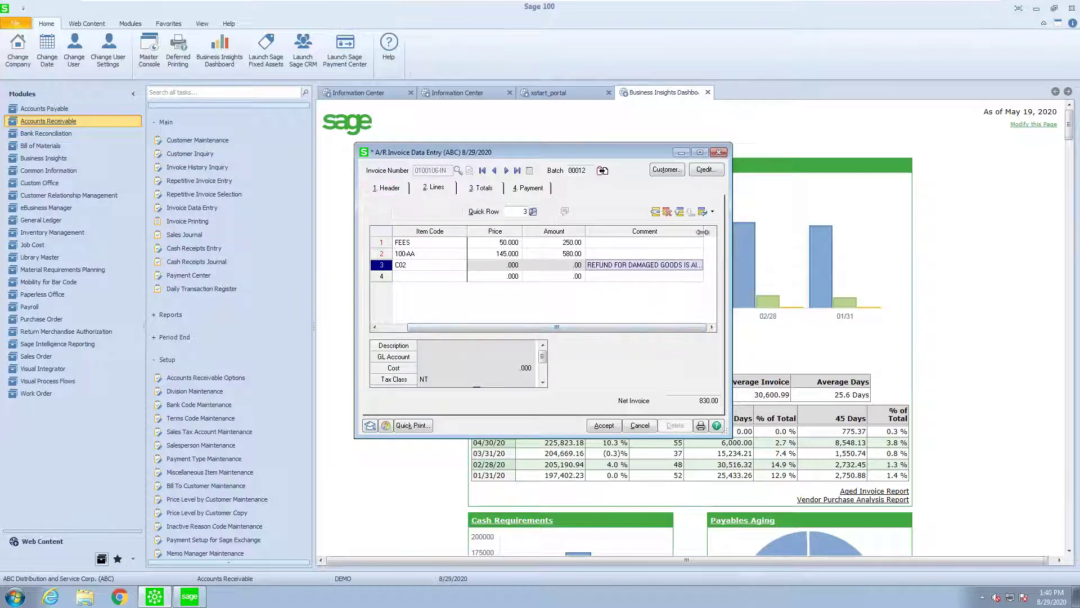
drag(702, 232, 718, 232)
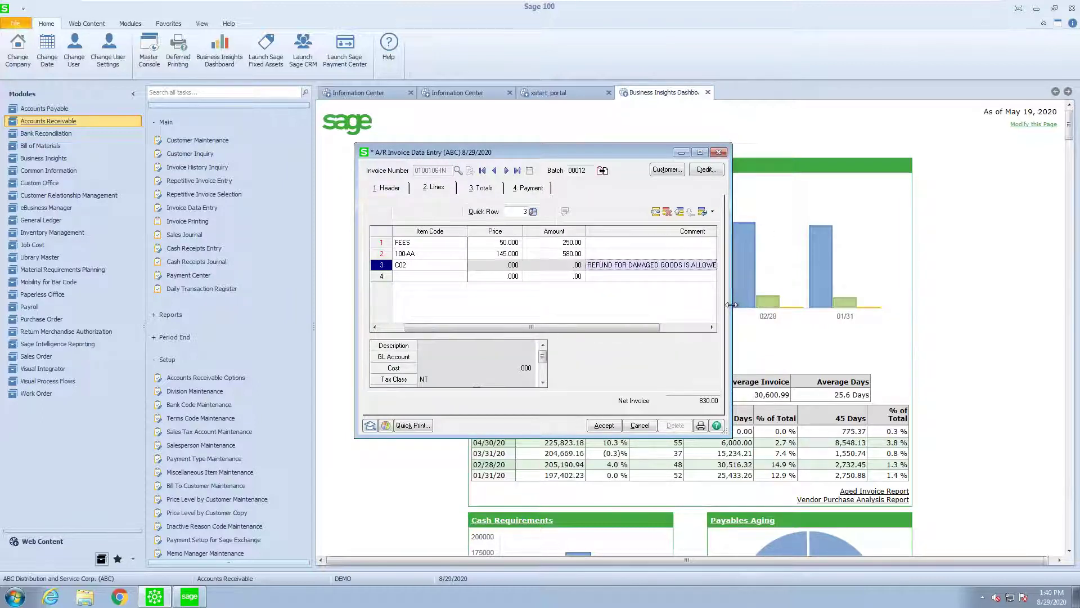
drag(731, 305, 900, 305)
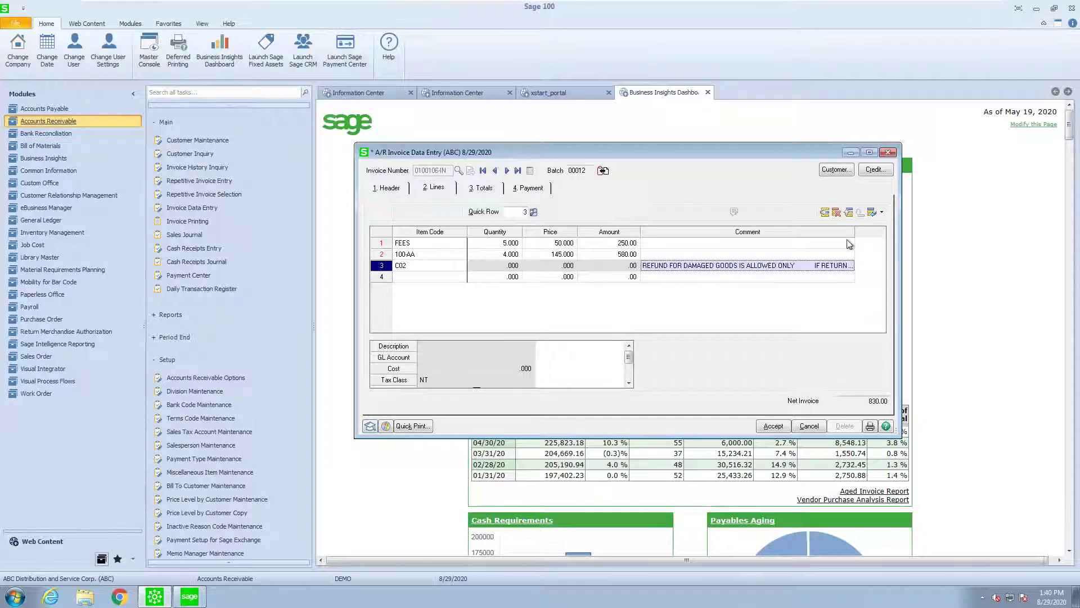
drag(855, 232, 913, 231)
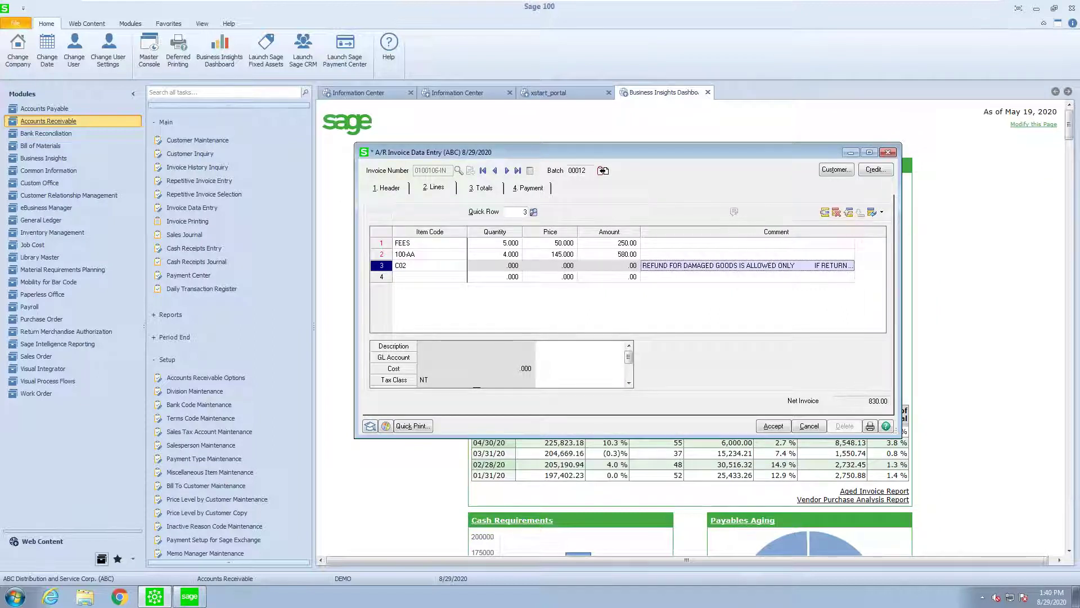
drag(810, 328, 865, 332)
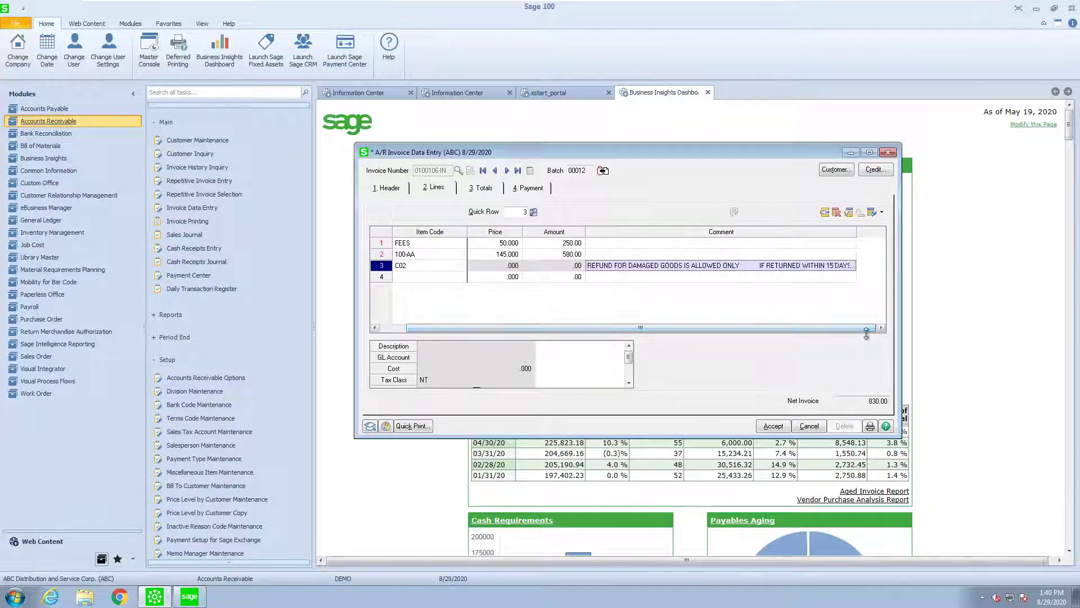
- Review the 867.70 total, accept the invoice, and close Invoice Data Entry
click(773, 426)
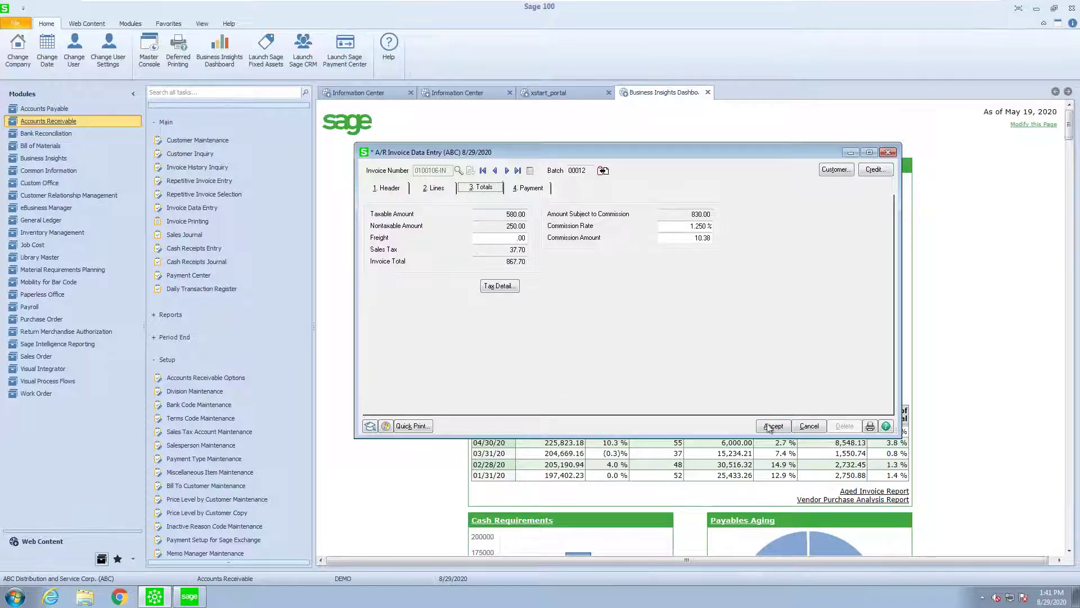
click(771, 425)
click(887, 152)
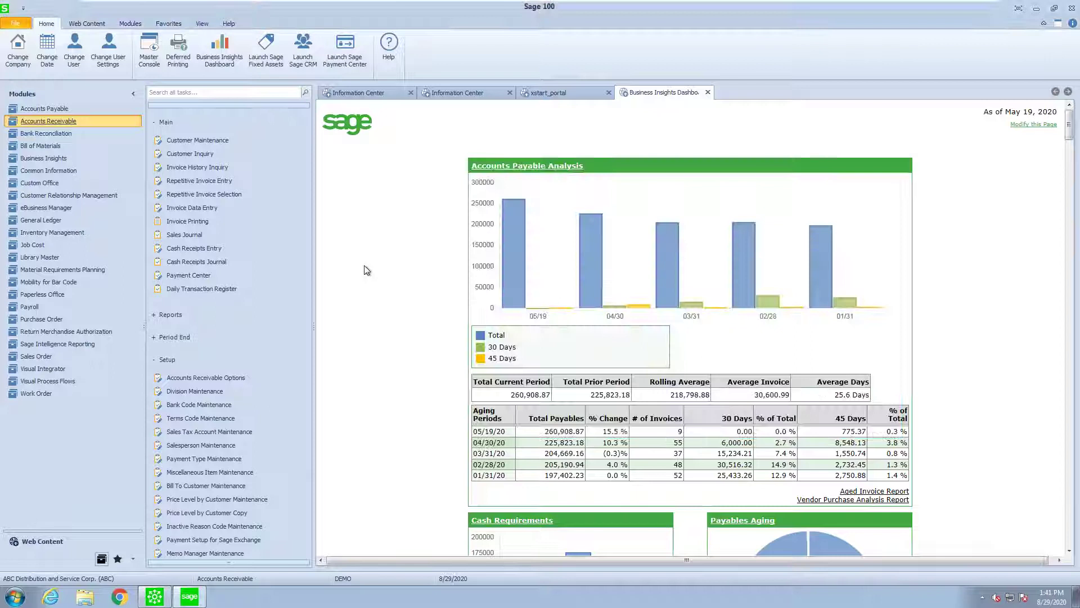
- Start a new sales order with the next number for customer Capri Sailing Ships
click(56, 356)
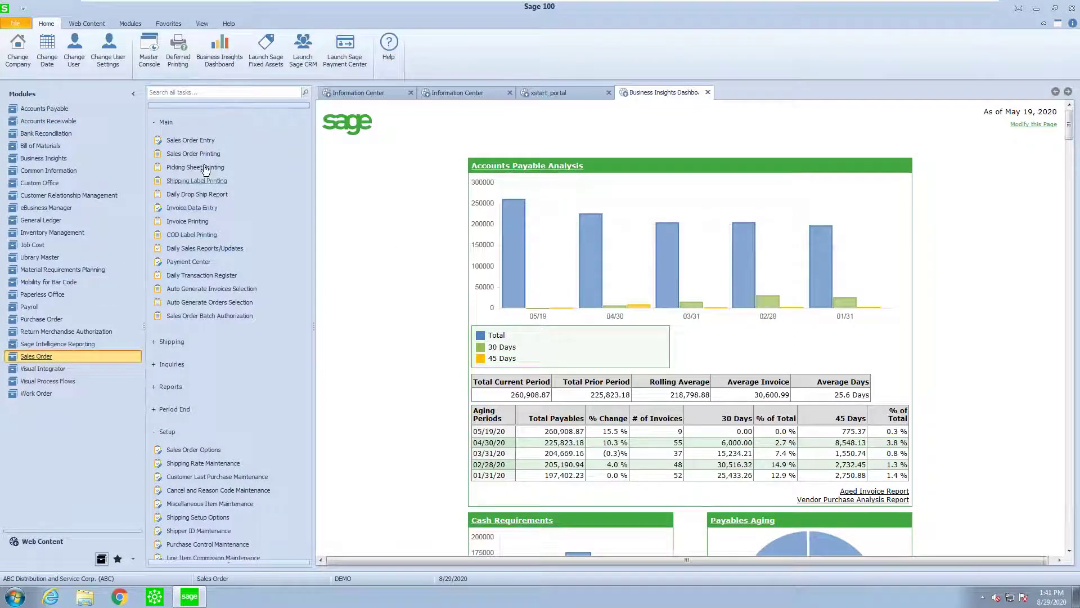
click(204, 142)
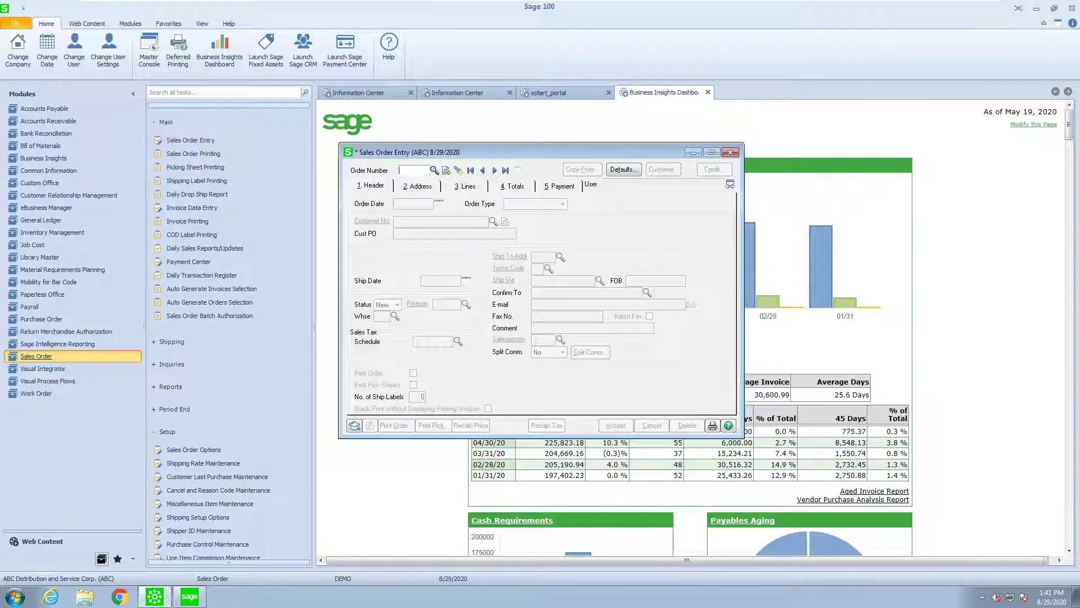
click(446, 170)
click(491, 221)
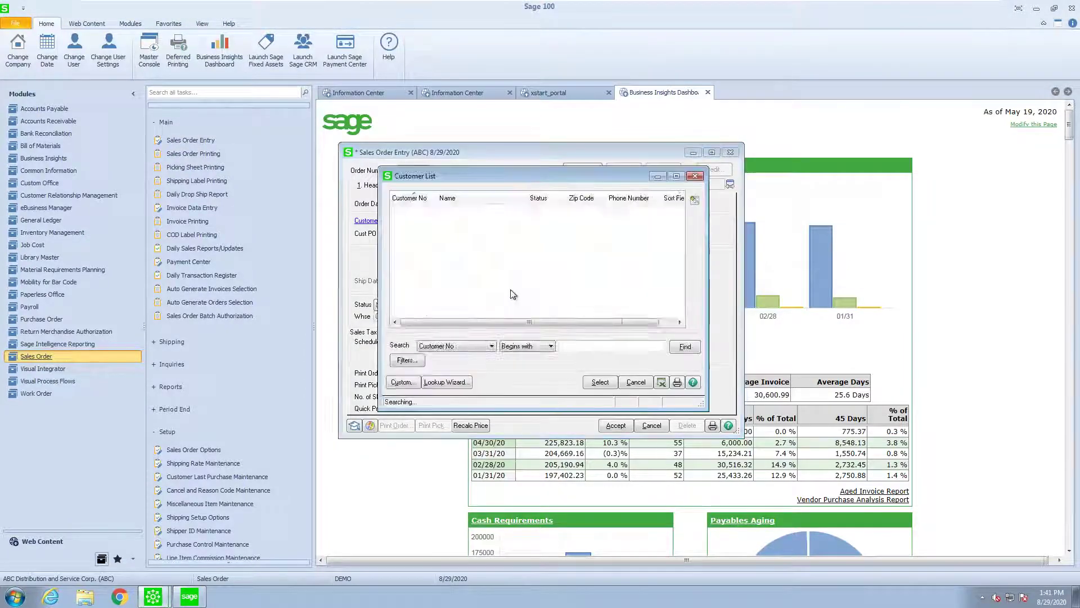
click(465, 280)
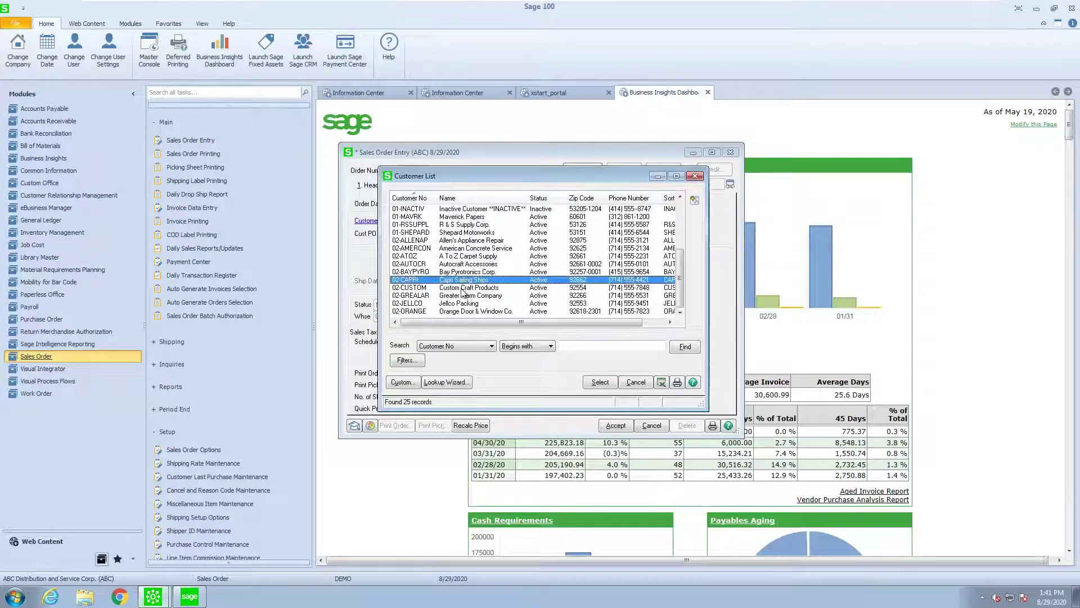
click(599, 382)
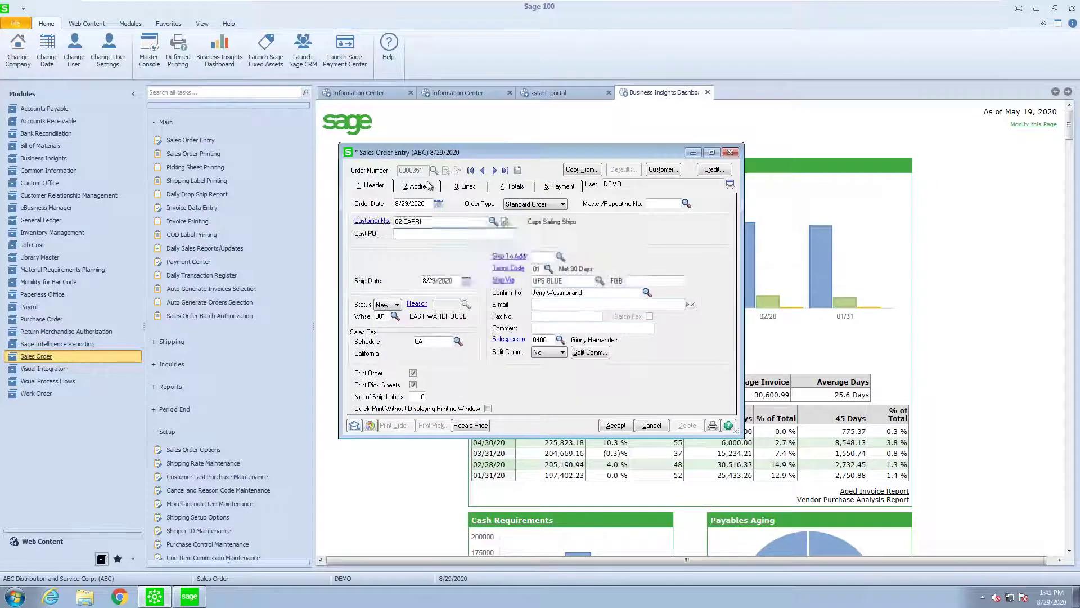
click(467, 188)
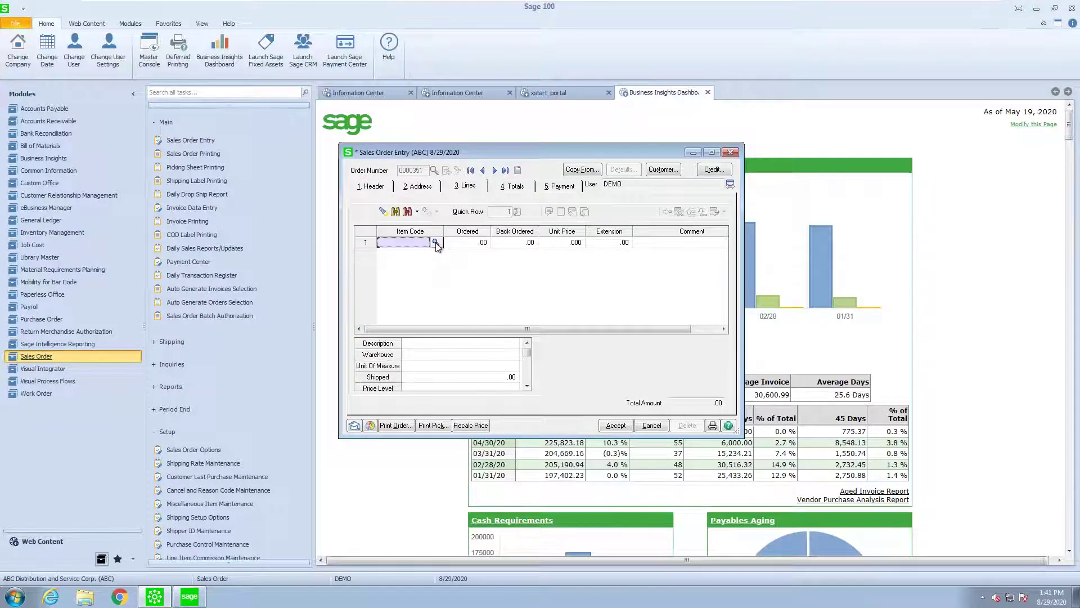
- Try item 8973 on line 1 with quantity 2 and a new unit price
click(435, 241)
scroll(432, 267, down, 10)
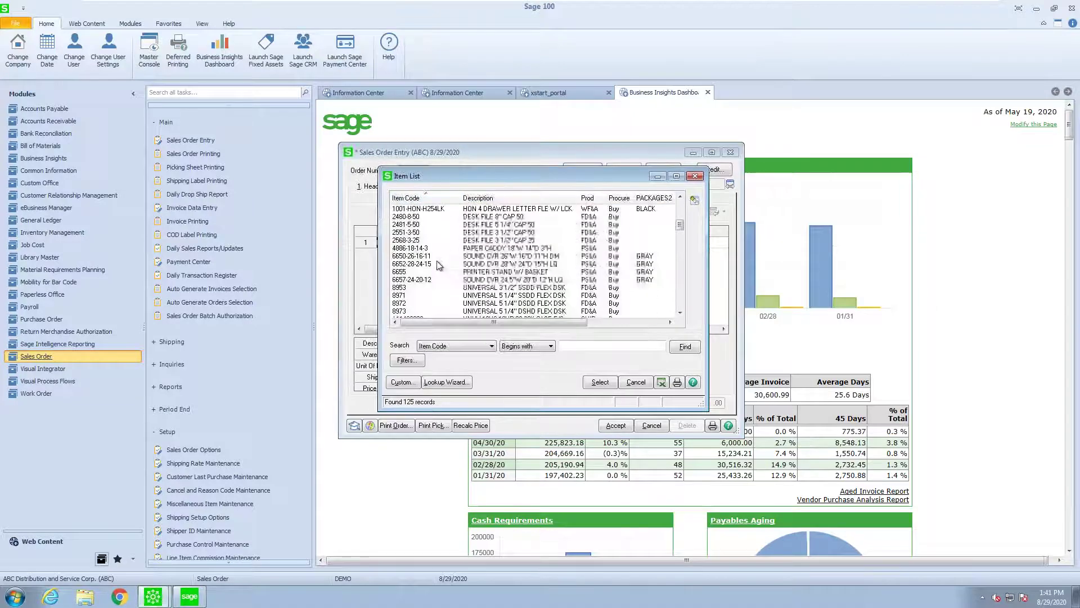
scroll(432, 267, down, 15)
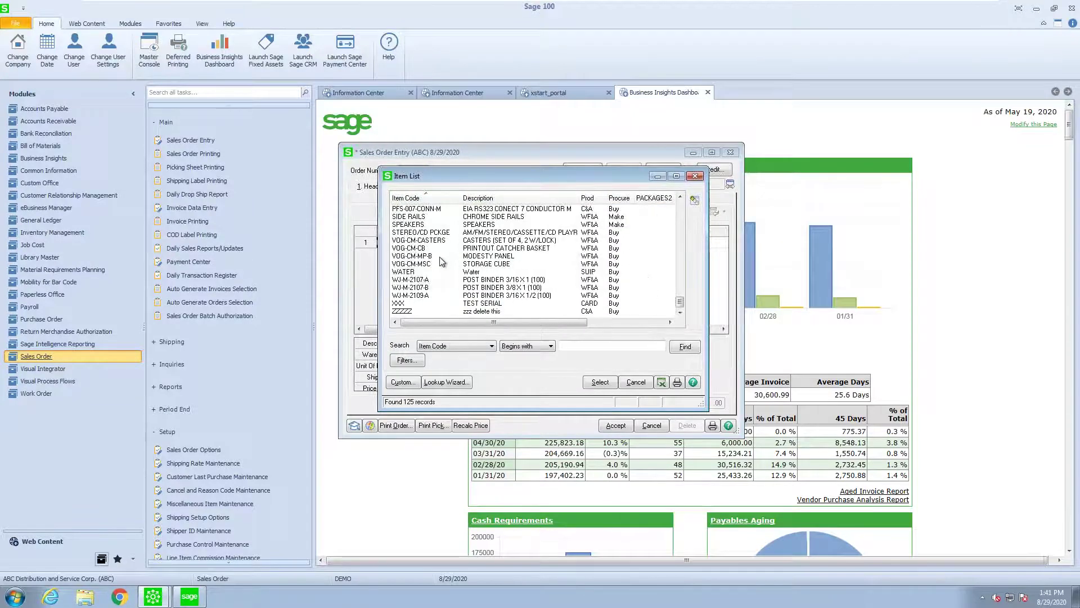
scroll(442, 261, up, 20)
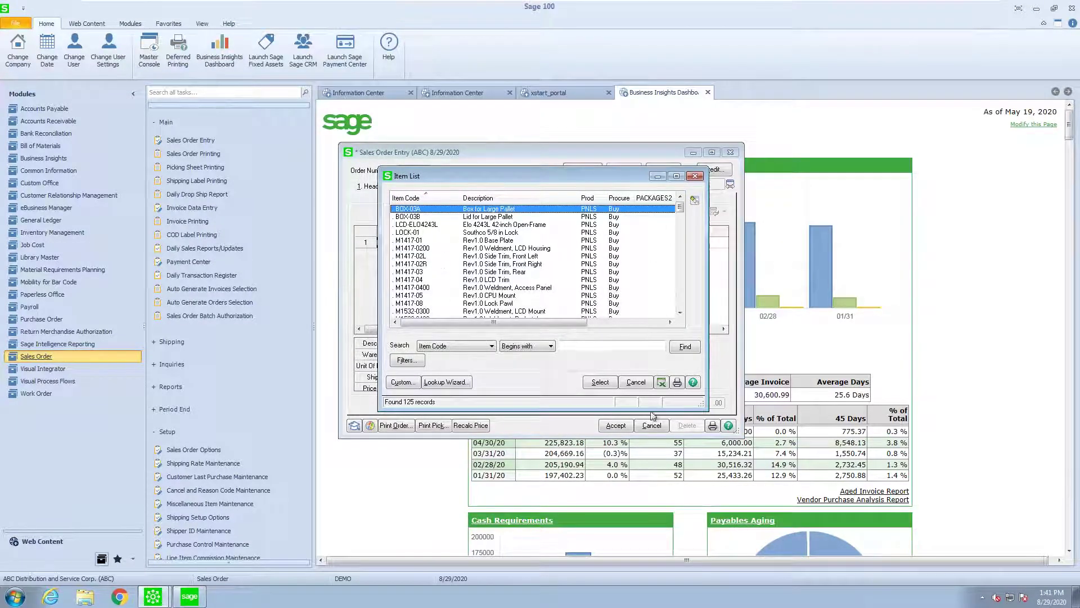
scroll(410, 253, down, 5)
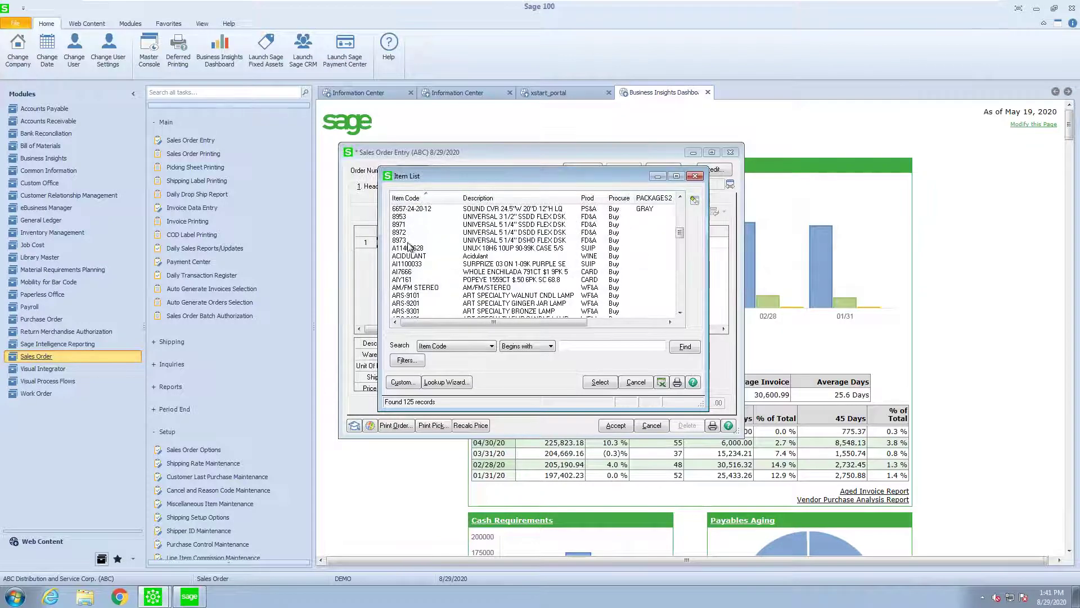
double_click(407, 240)
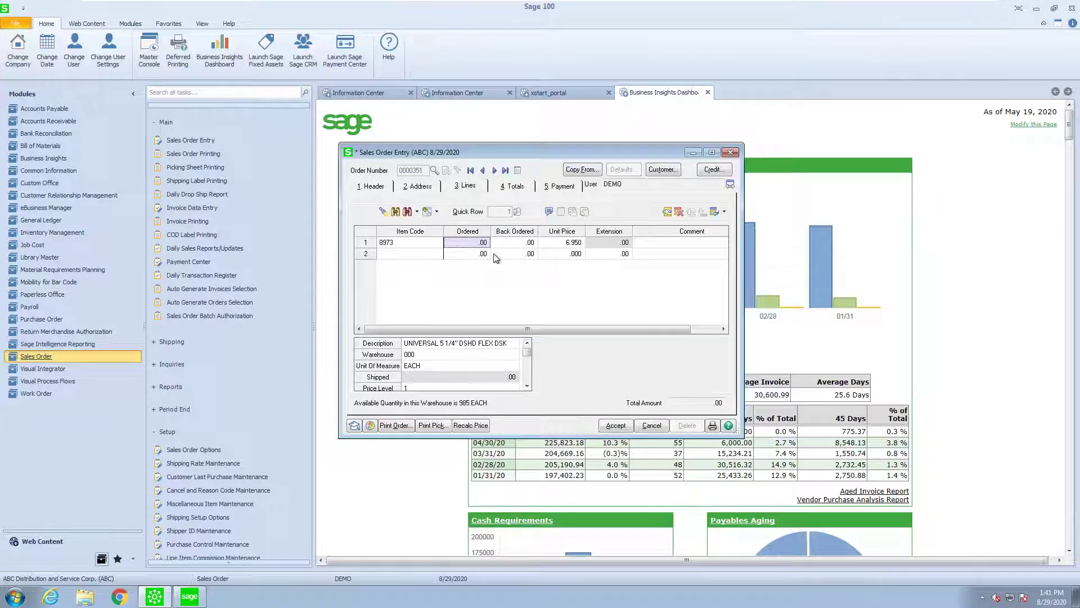
text(2)
key(Tab)
key(Tab)
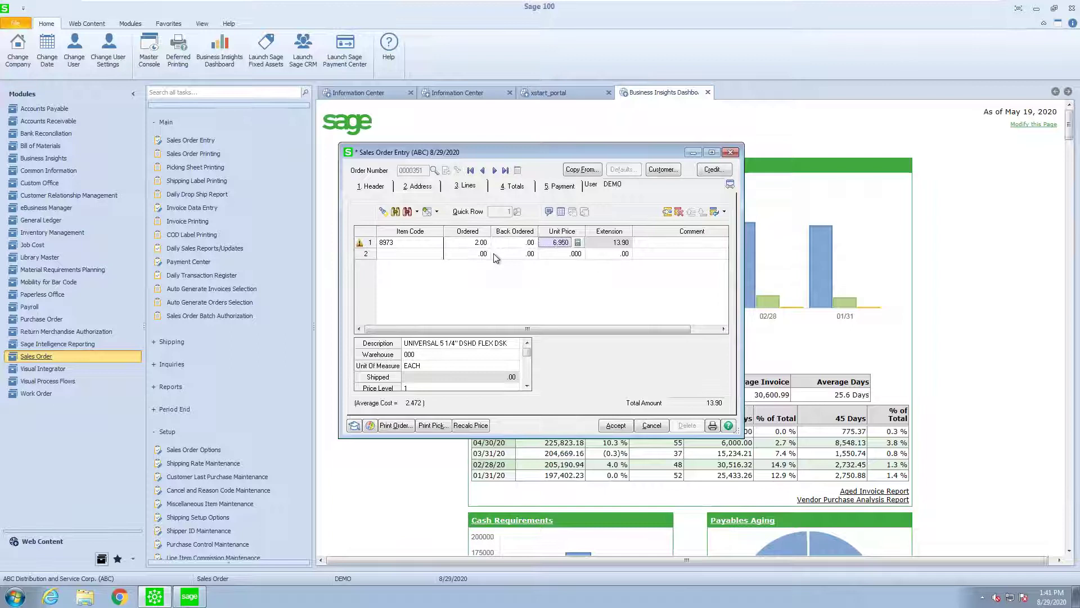
text(.007)
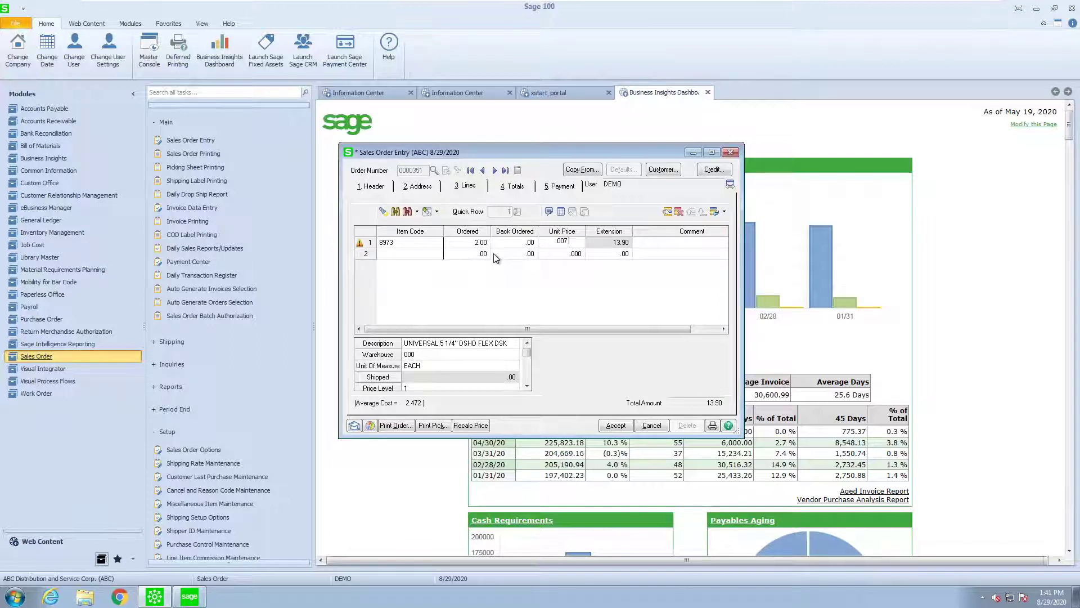
key(Tab)
key(shift+Tab)
key(shift+Tab)
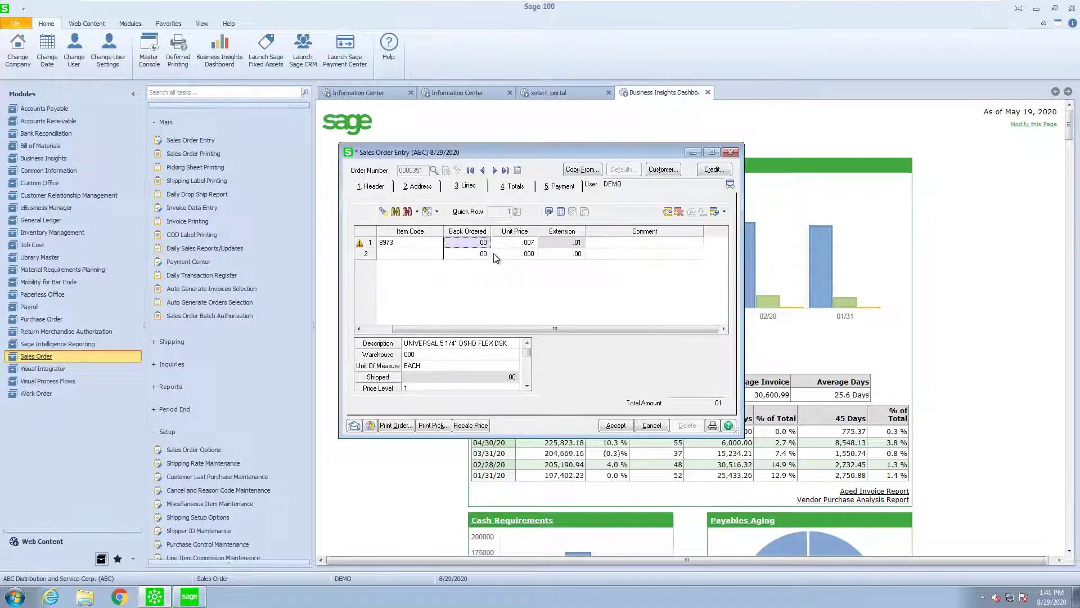
- Replace line 1 with one D1500 Desk Ensemble at 1,700.00
click(429, 242)
click(435, 242)
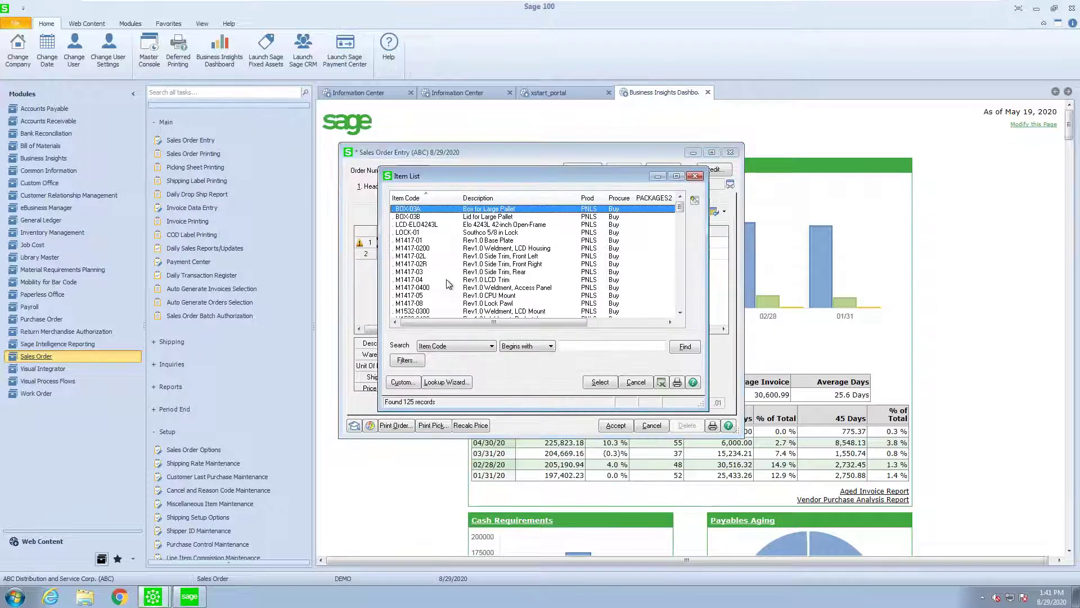
scroll(458, 276, down, 3)
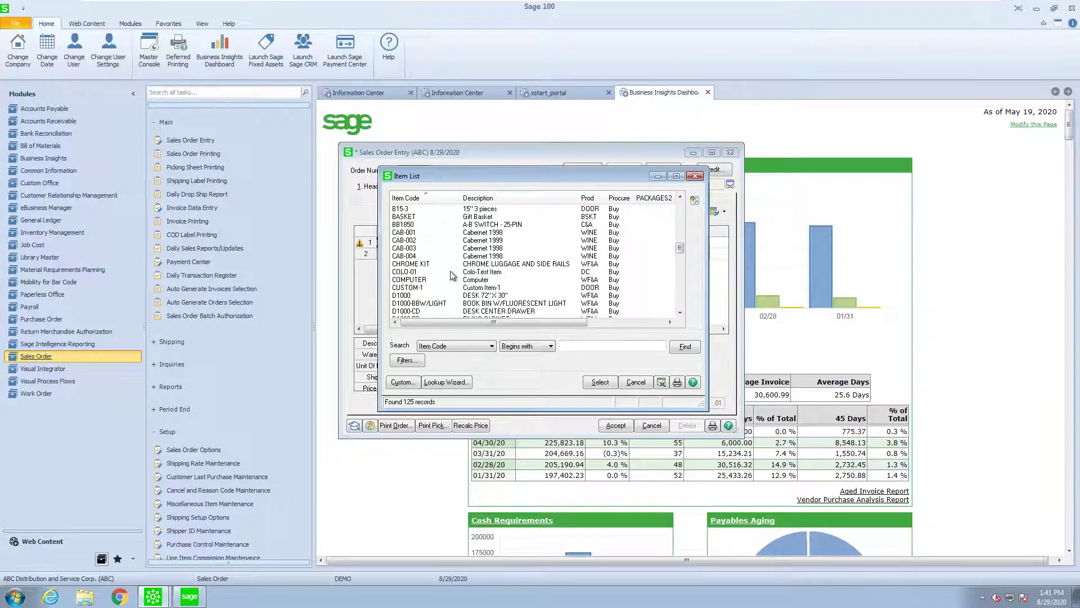
scroll(480, 270, down, 3)
double_click(487, 282)
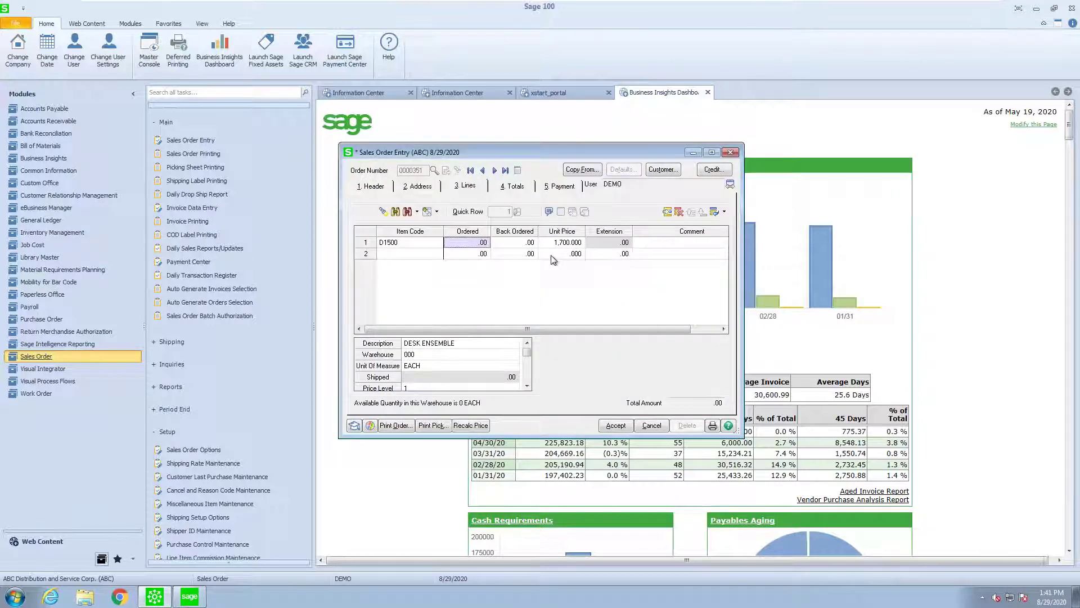
text(1)
key(Tab)
key(Tab)
key(Tab)
key(Tab)
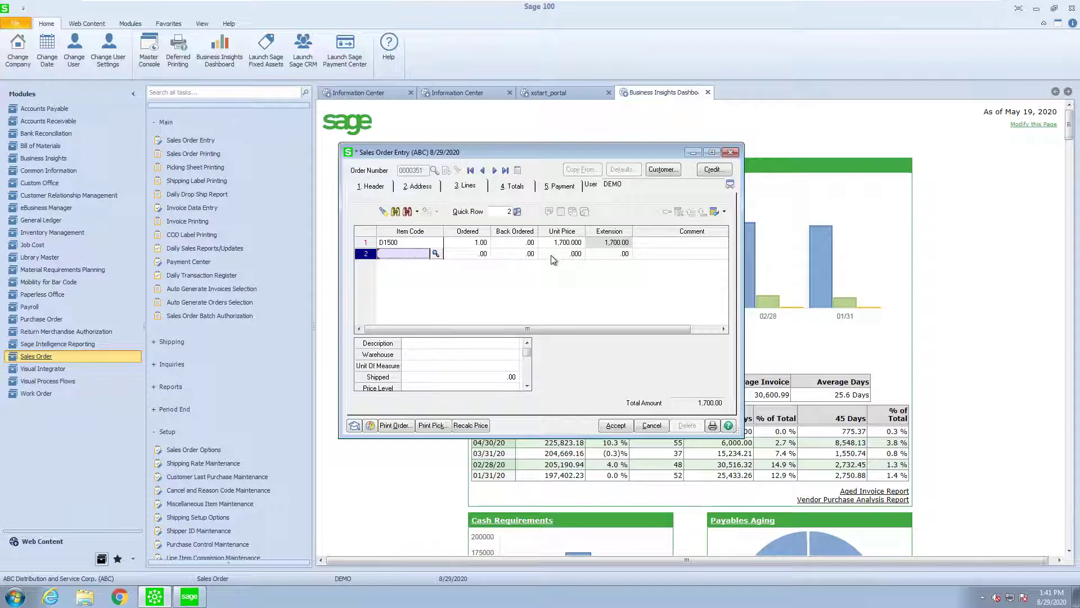
text(/)
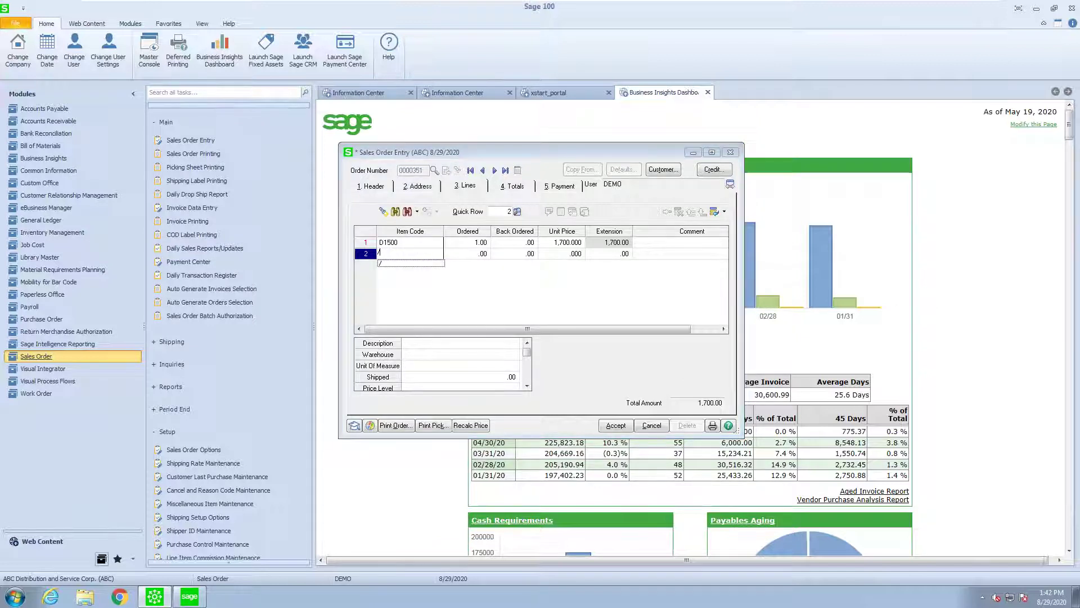
- Put /MARKETING FEE on line 2 with a 500.00 extension, making the total 2,200.00
key(F2)
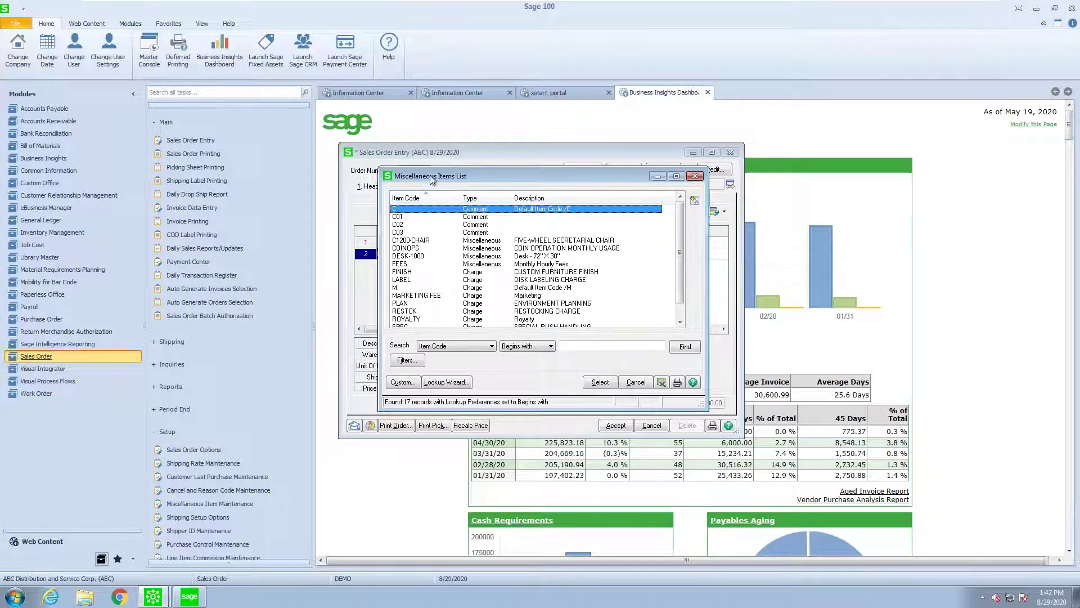
scroll(516, 265, down, 1)
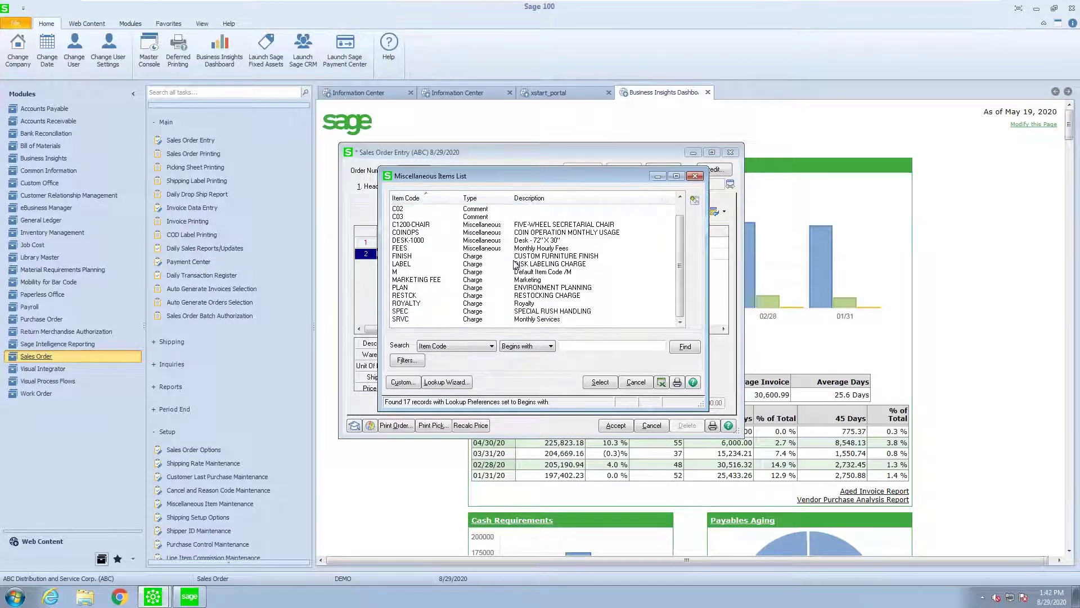
scroll(515, 264, up, 1)
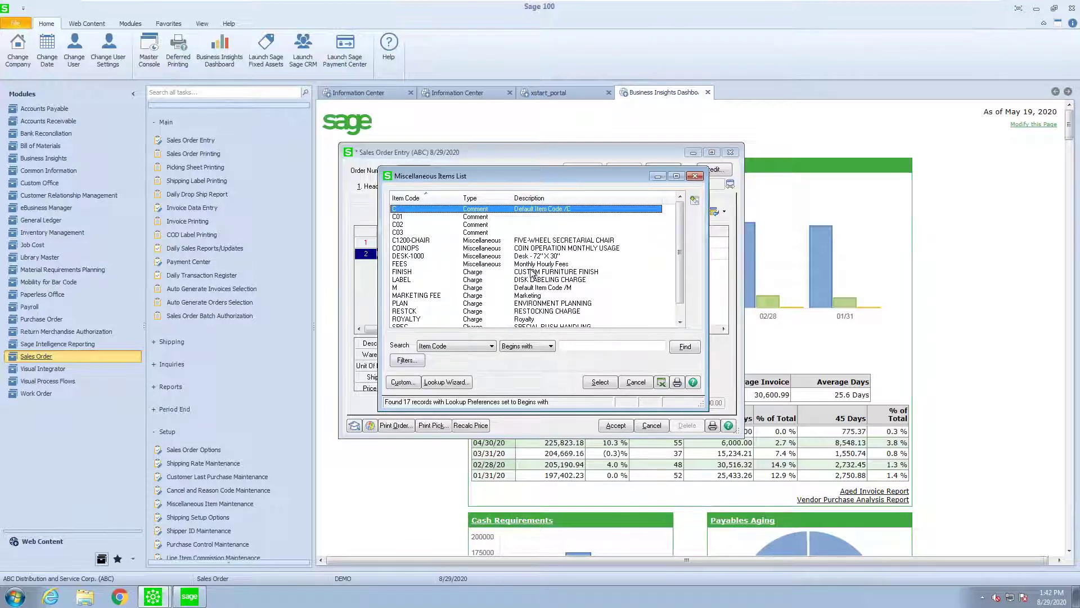
click(483, 296)
click(598, 383)
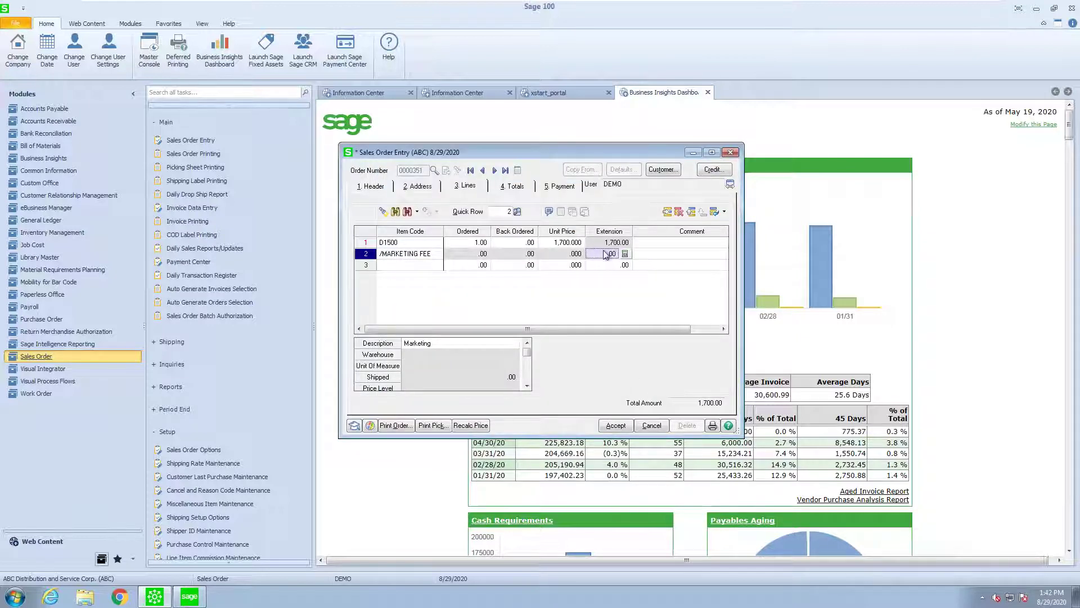
click(481, 255)
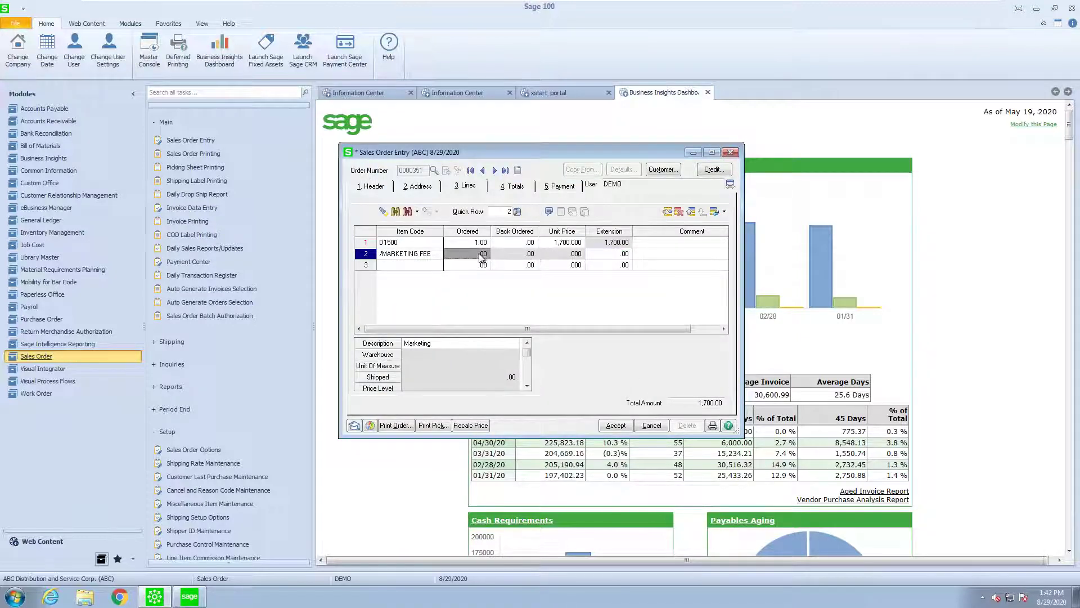
click(567, 257)
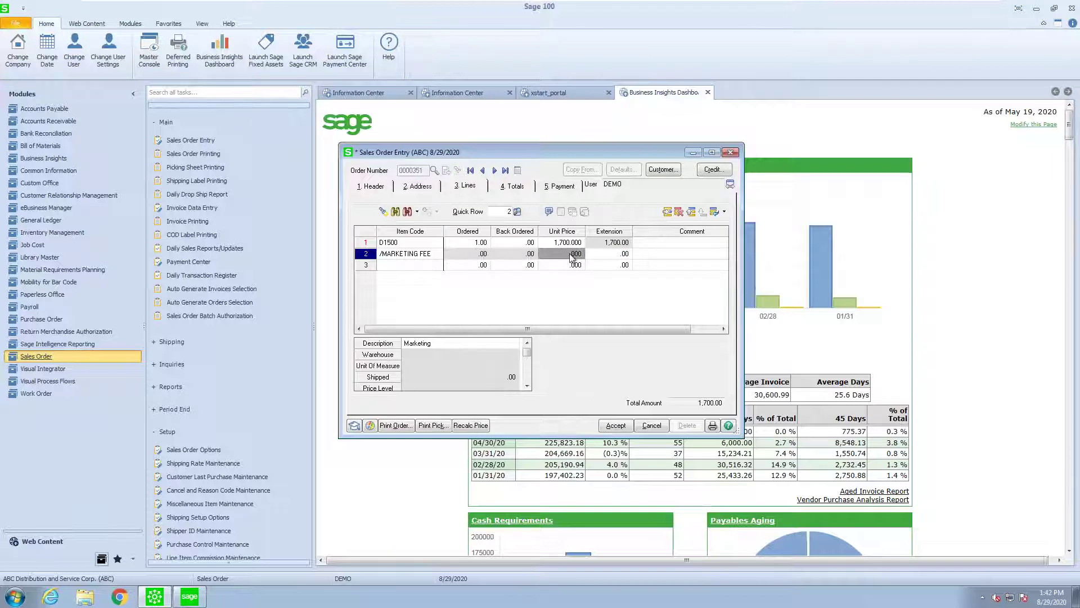
click(623, 257)
text(.50)
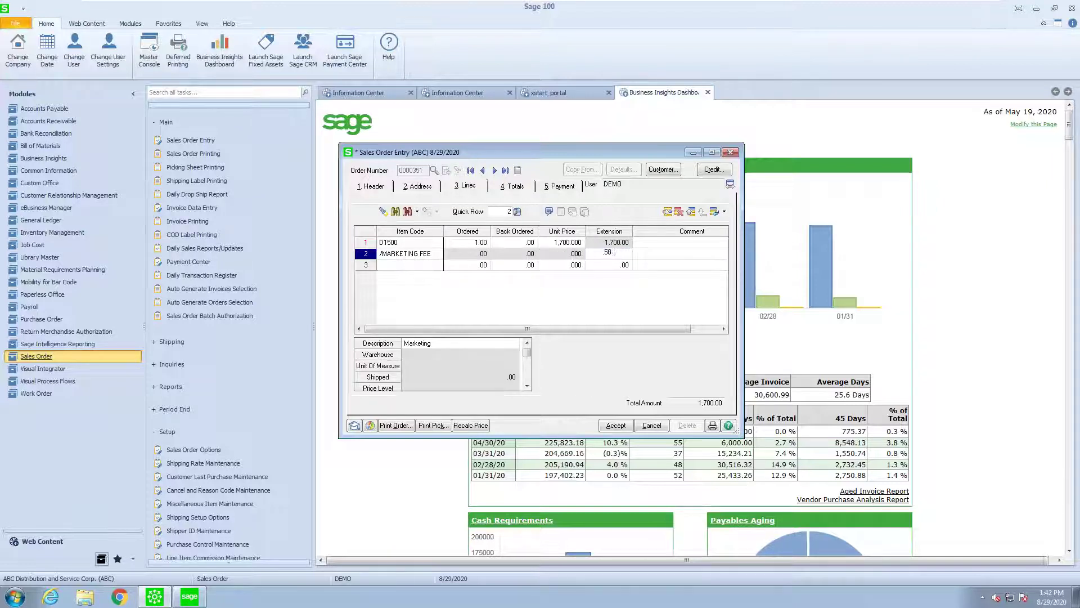
key(Return)
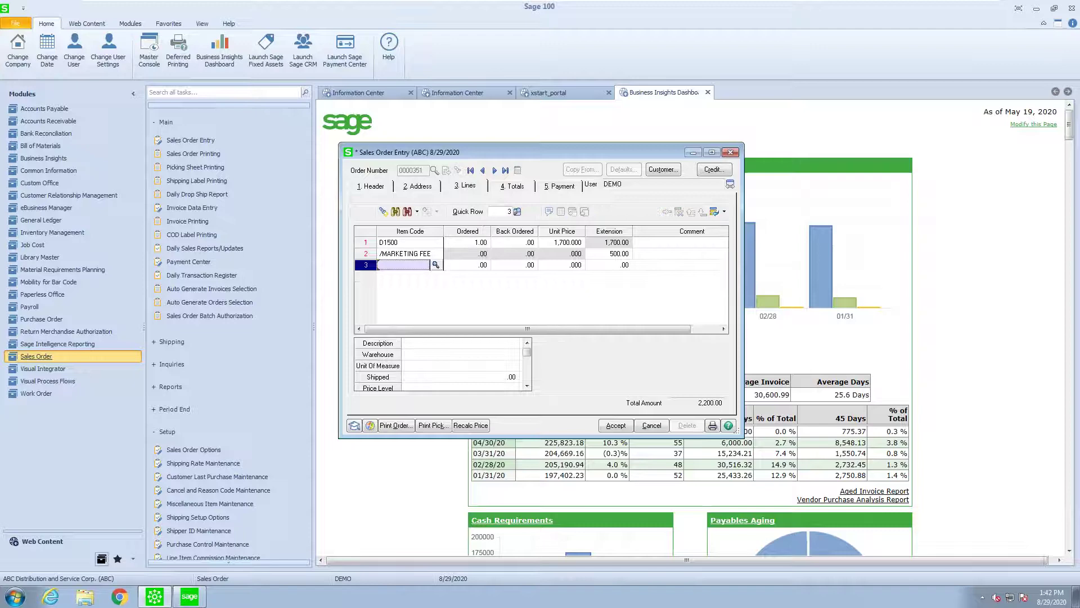
- Add /COINOPS on line 3 at 12 × 50.000 (600.00), accepting the zero item cost warning
text(/)
key(F2)
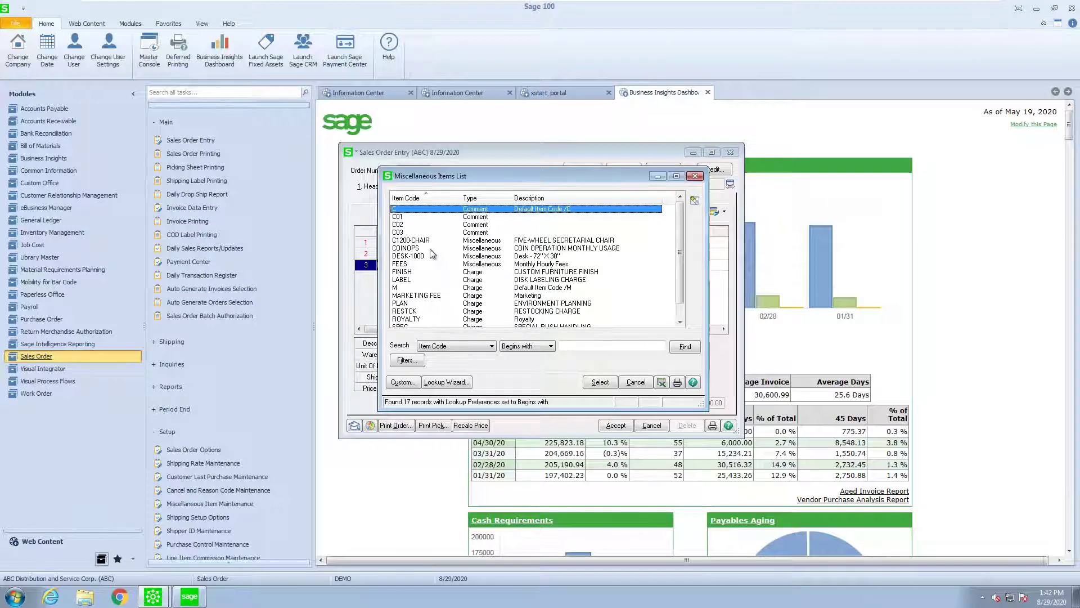
click(413, 251)
double_click(413, 250)
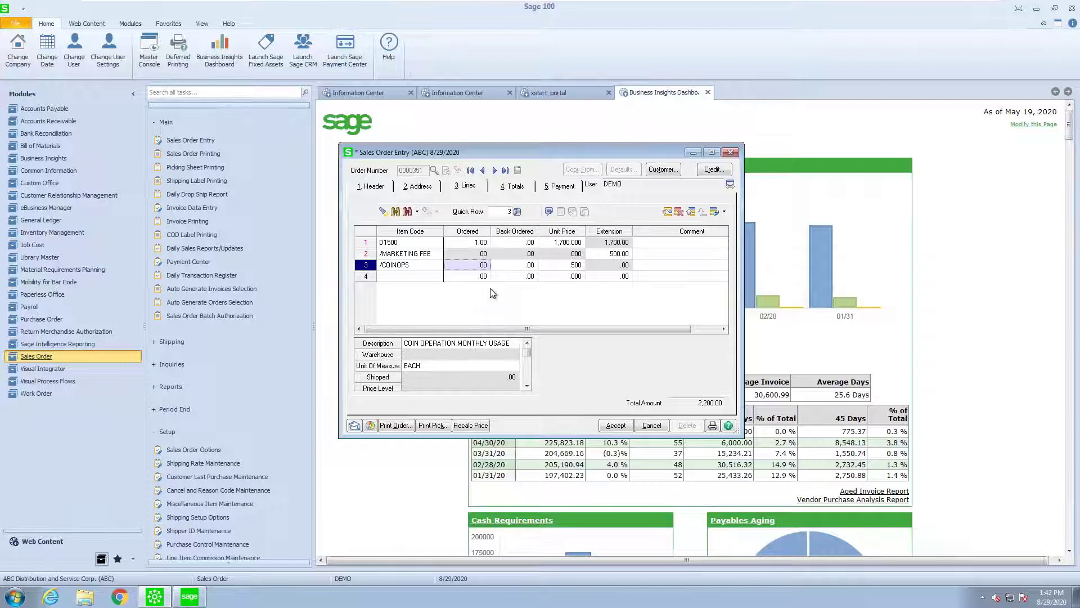
text(12)
key(Tab)
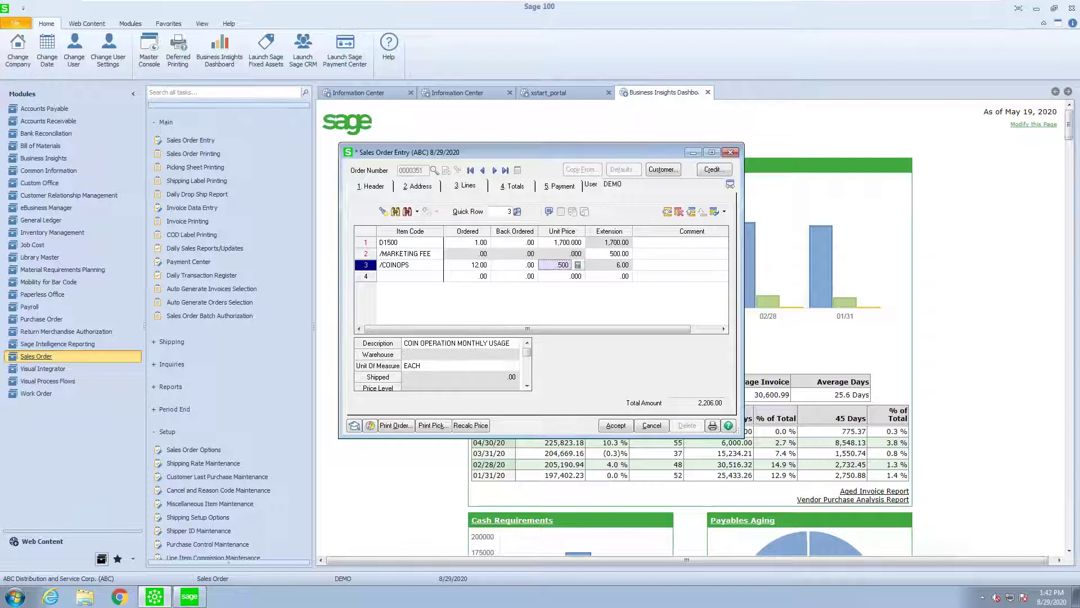
text(.005)
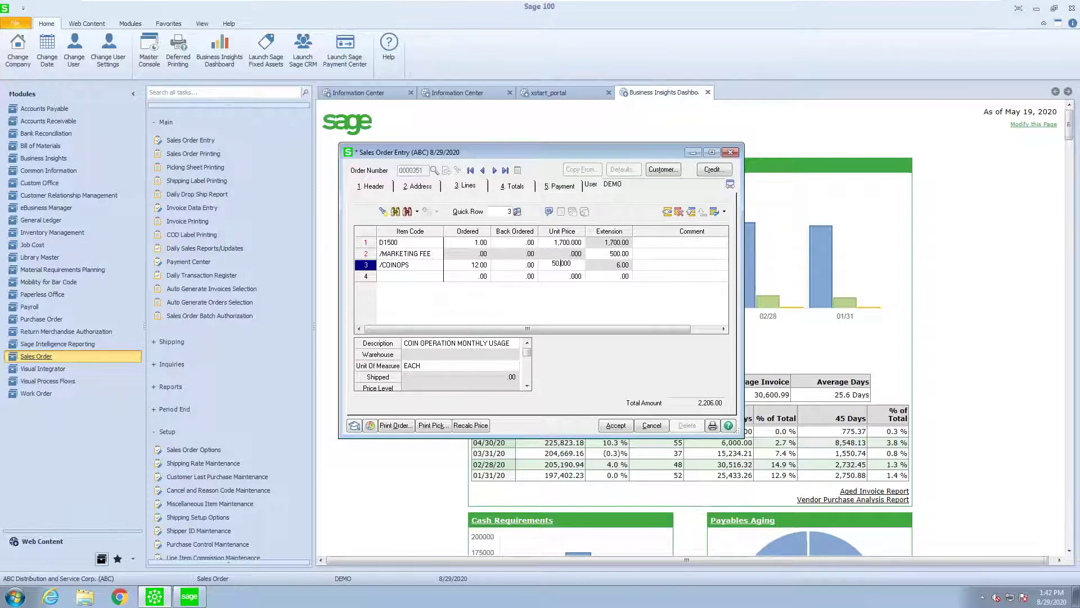
key(Tab)
key(Tab)
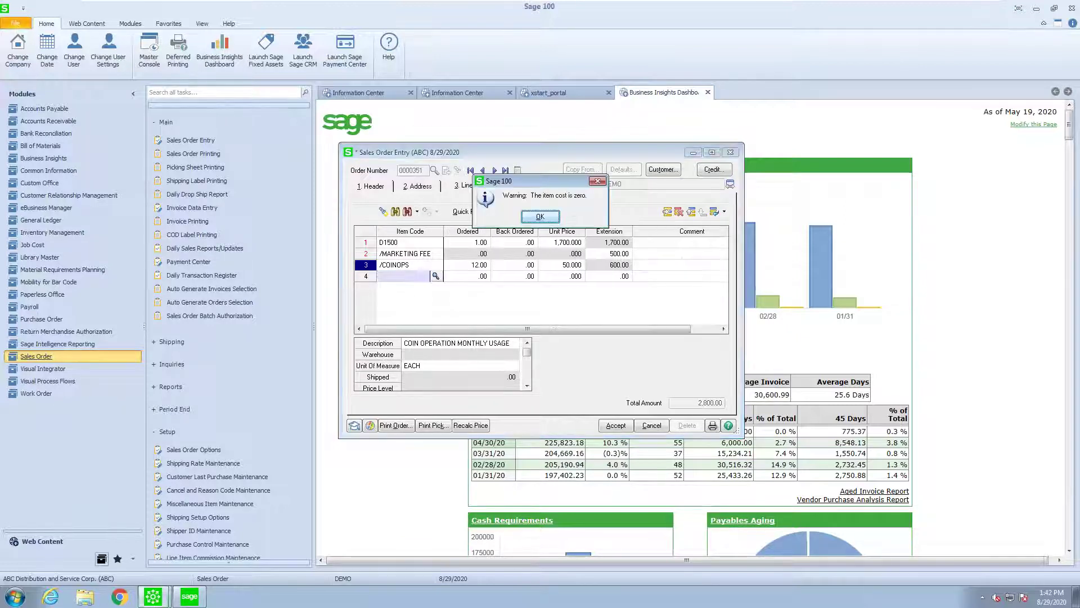
click(539, 216)
click(391, 268)
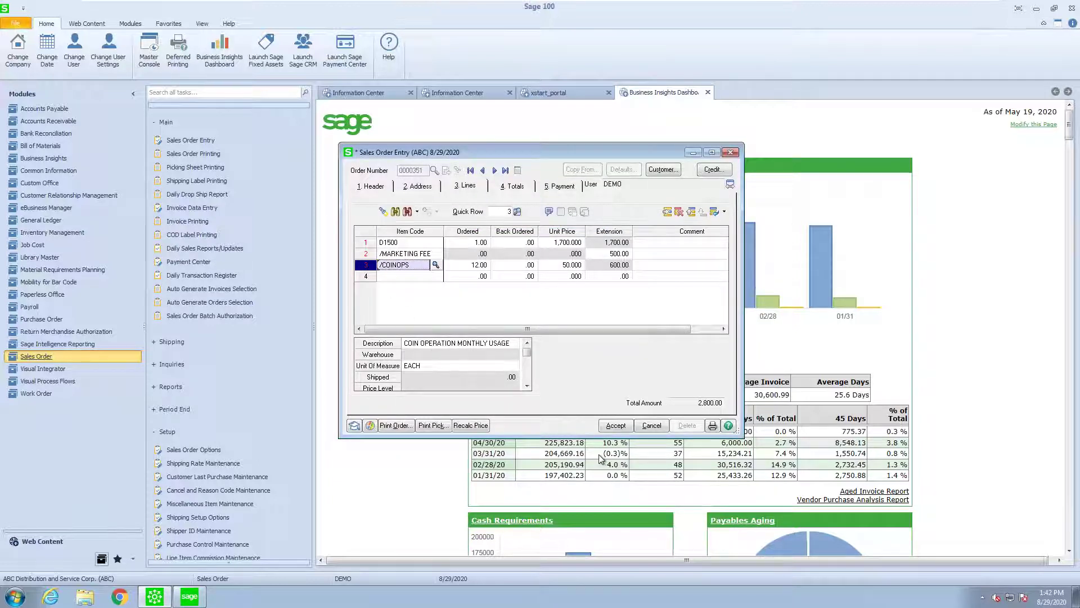
- Add the /C01 comment asking 15 days for shipment as line 4
click(413, 276)
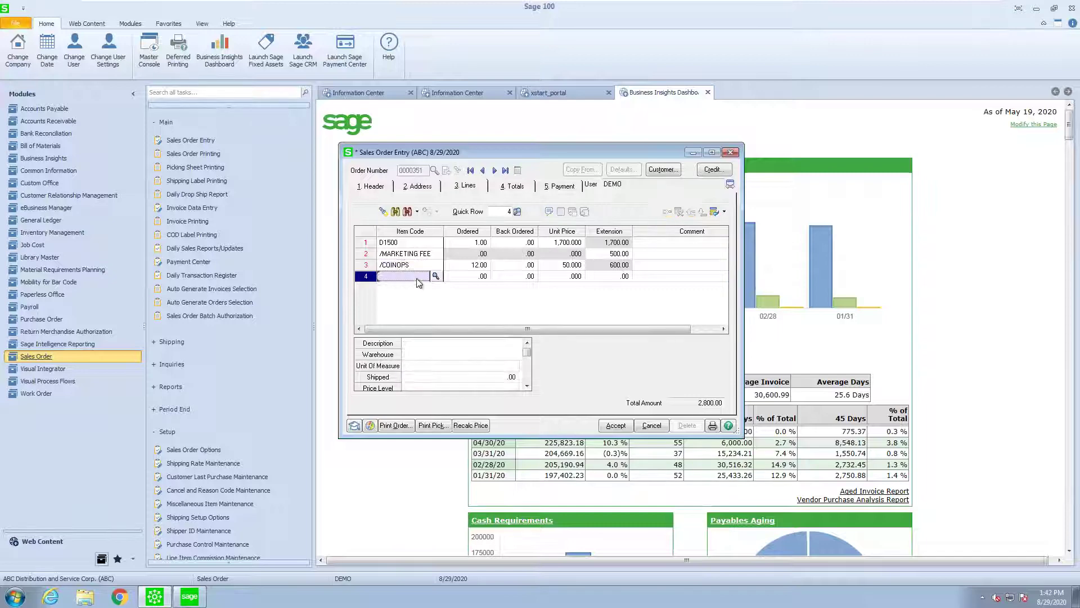
click(435, 276)
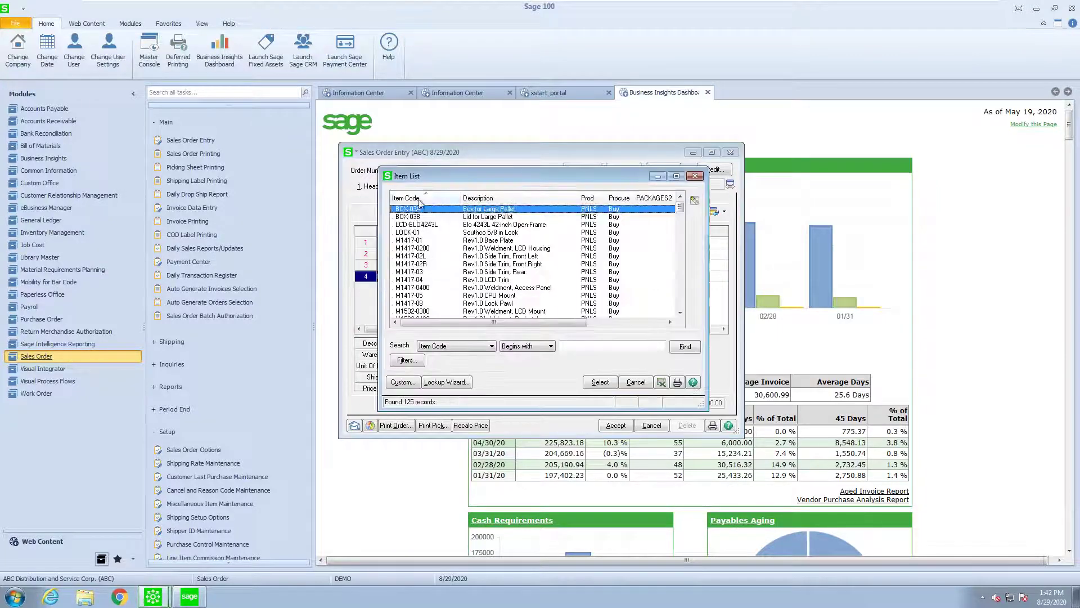
click(634, 383)
text(/)
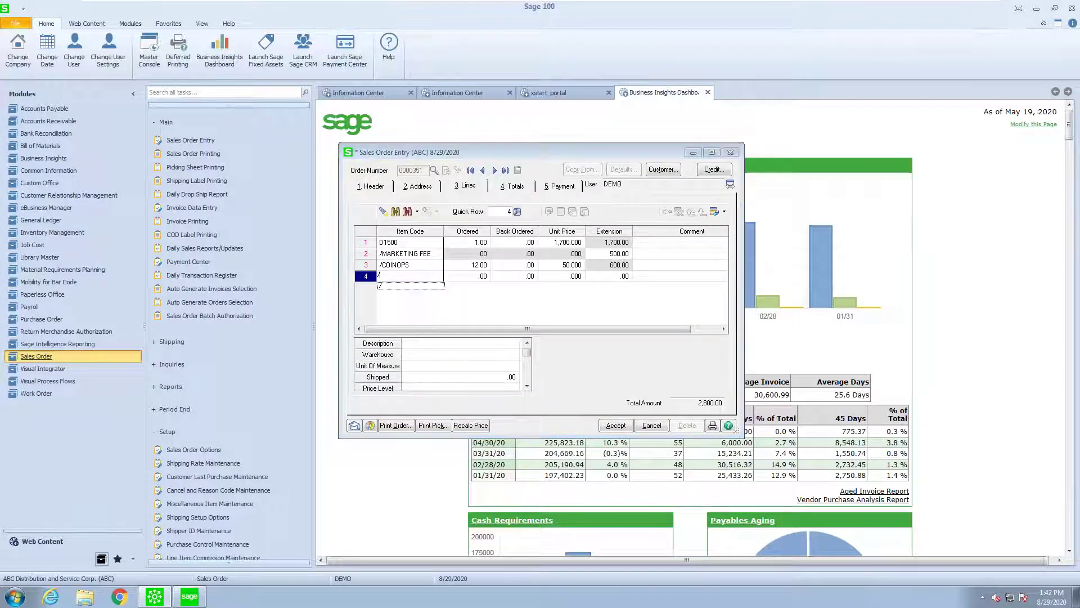
click(439, 275)
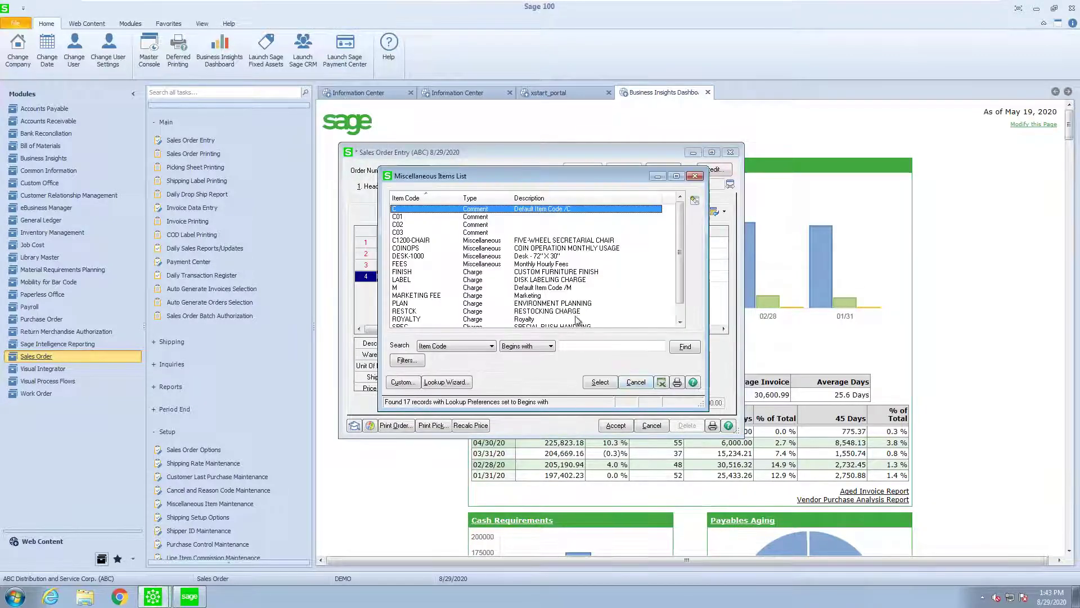
click(458, 217)
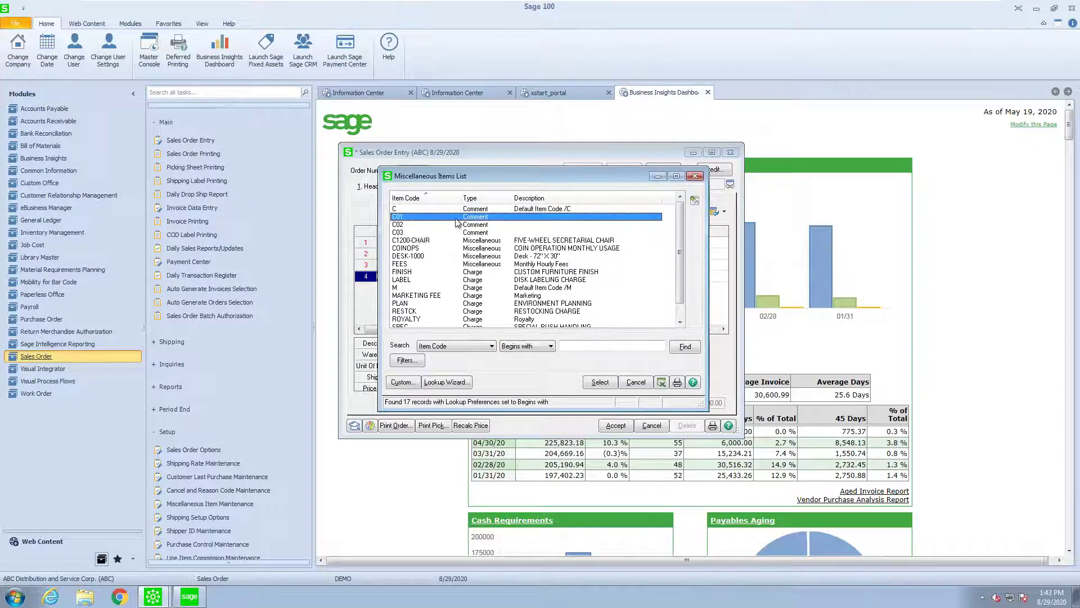
click(602, 383)
- Add the /C02 damaged-goods refund comment as line 5 and widen the Comment column
click(430, 288)
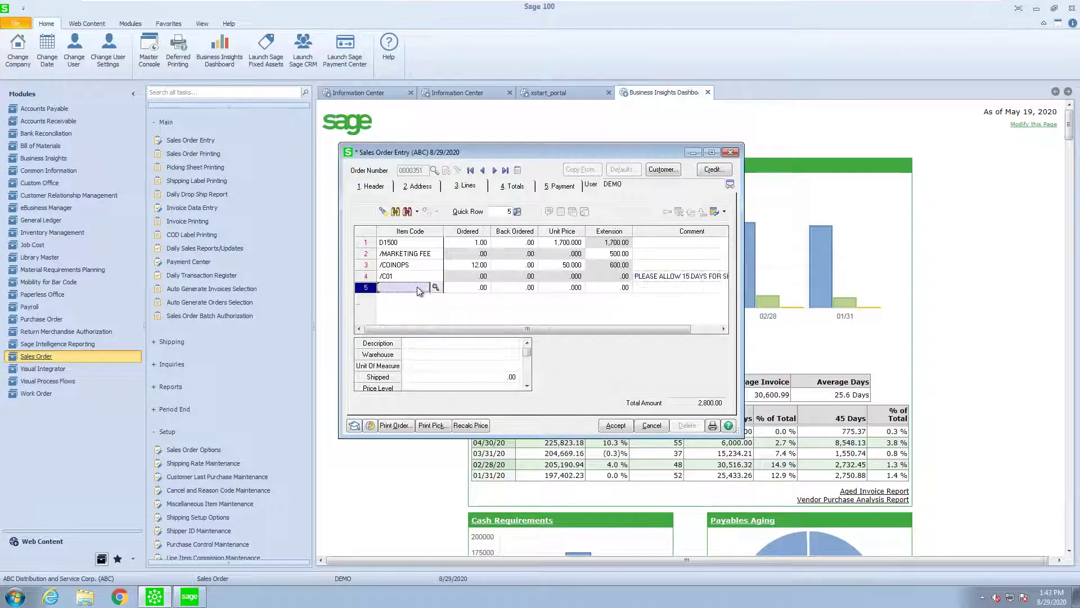
text(/)
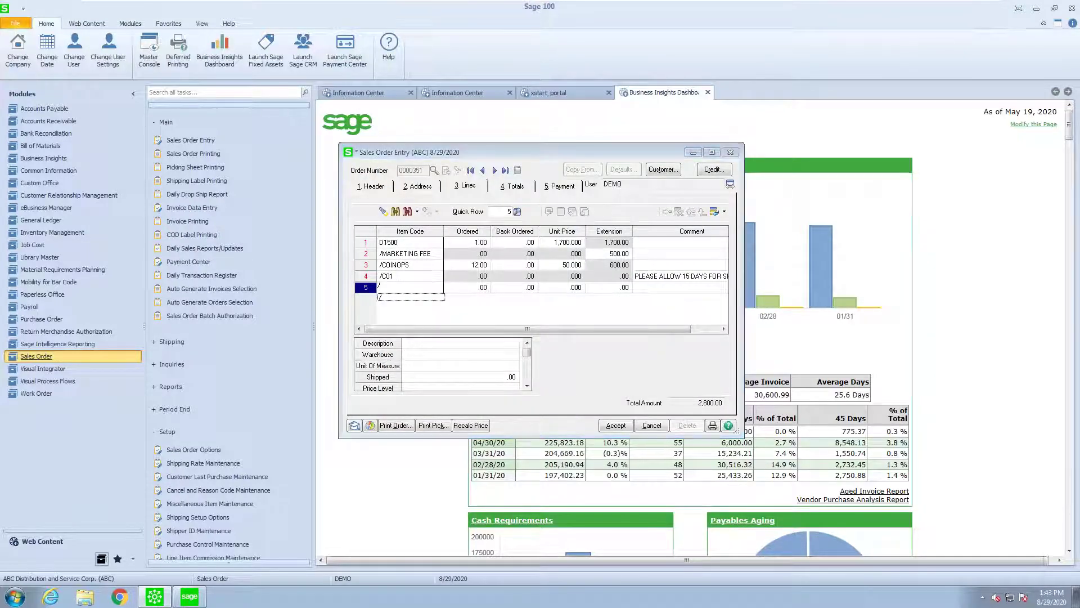
key(F2)
click(407, 225)
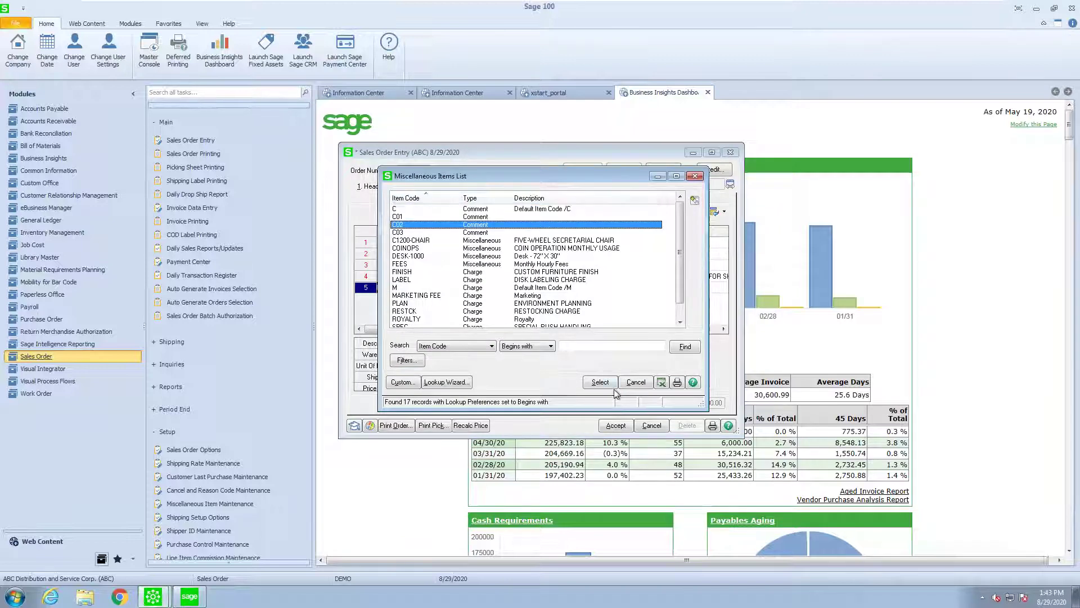
click(602, 384)
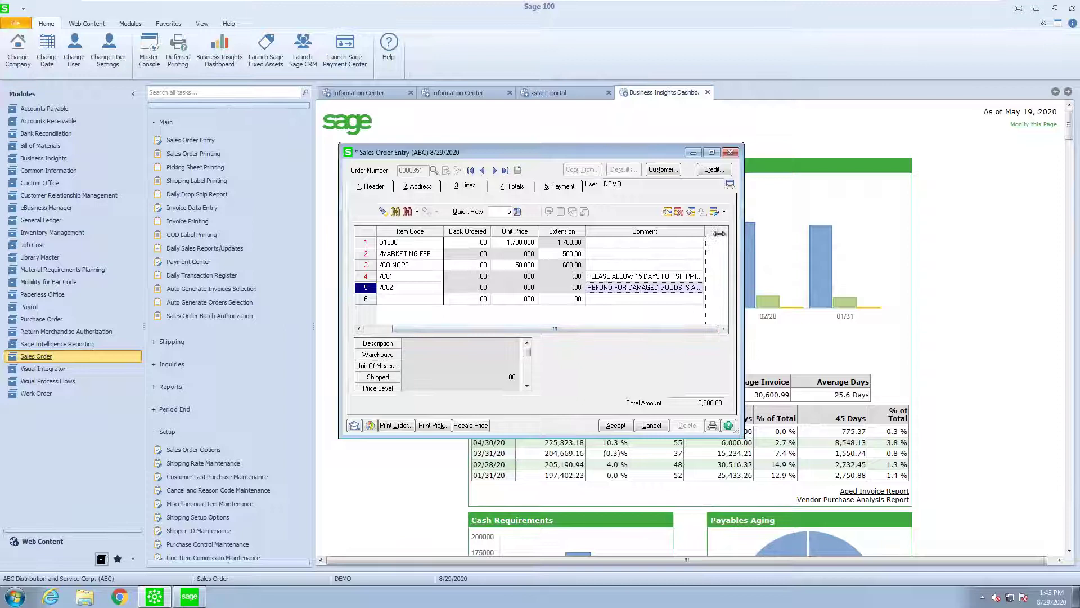
drag(719, 234, 813, 243)
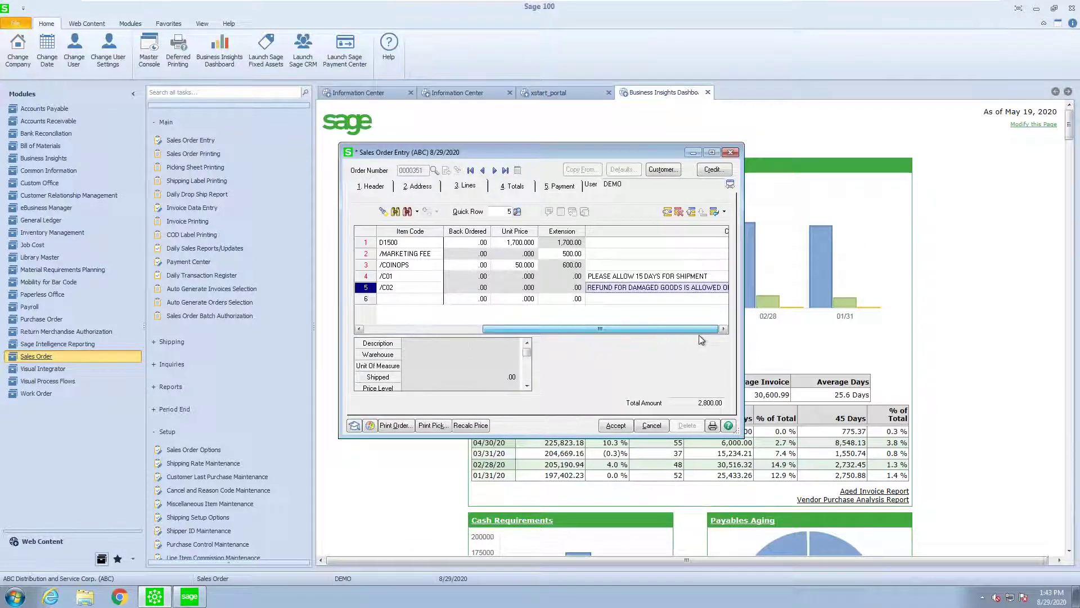
- Accept the 2,649.76 sales order, dismiss Customer Credit History, and decline generating purchase orders
click(616, 425)
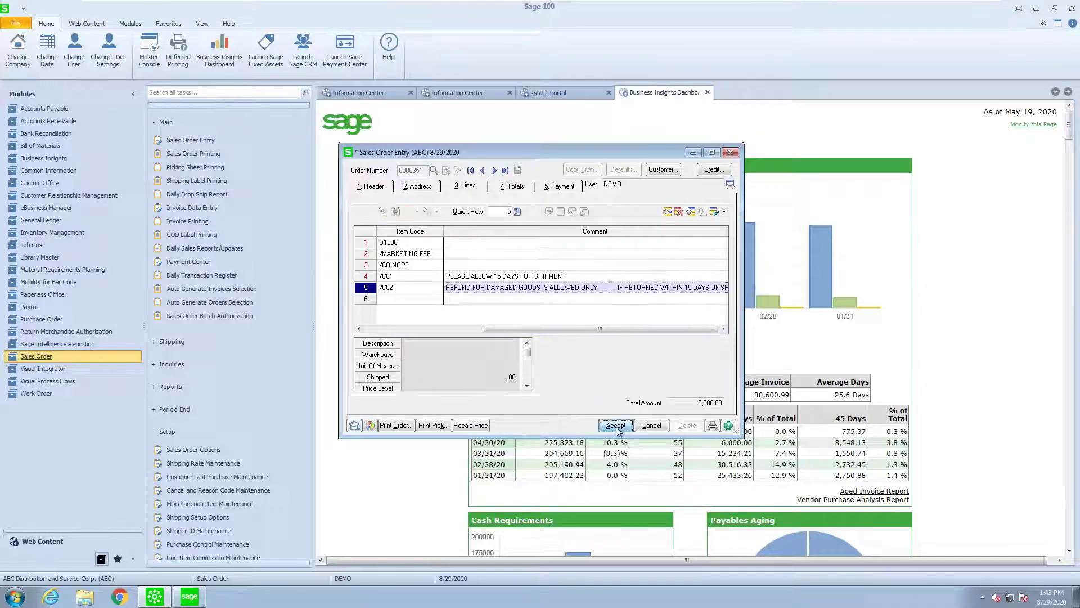
click(731, 153)
click(495, 218)
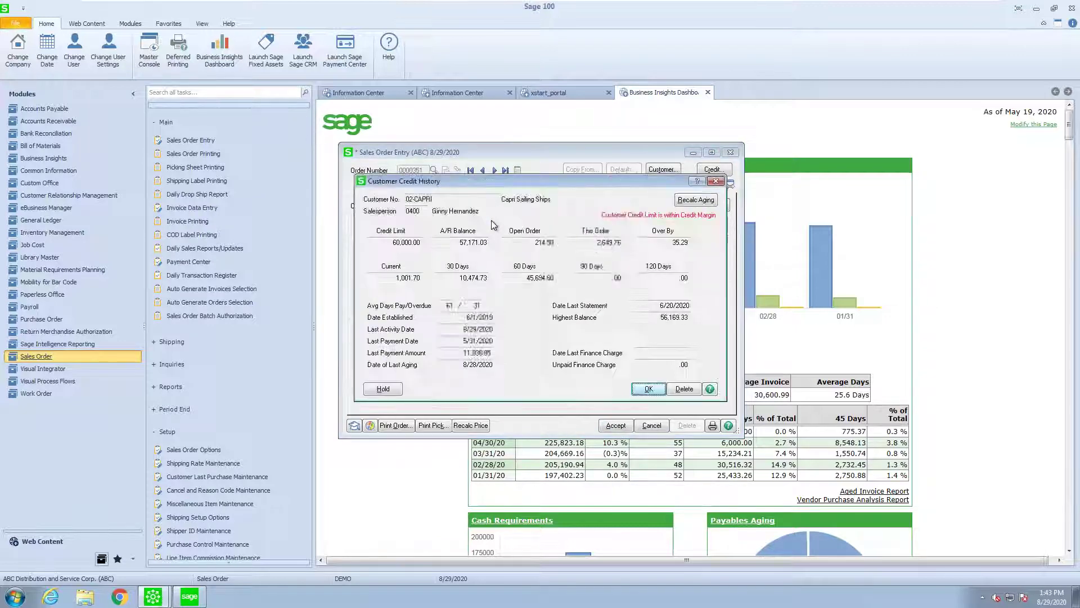
click(649, 389)
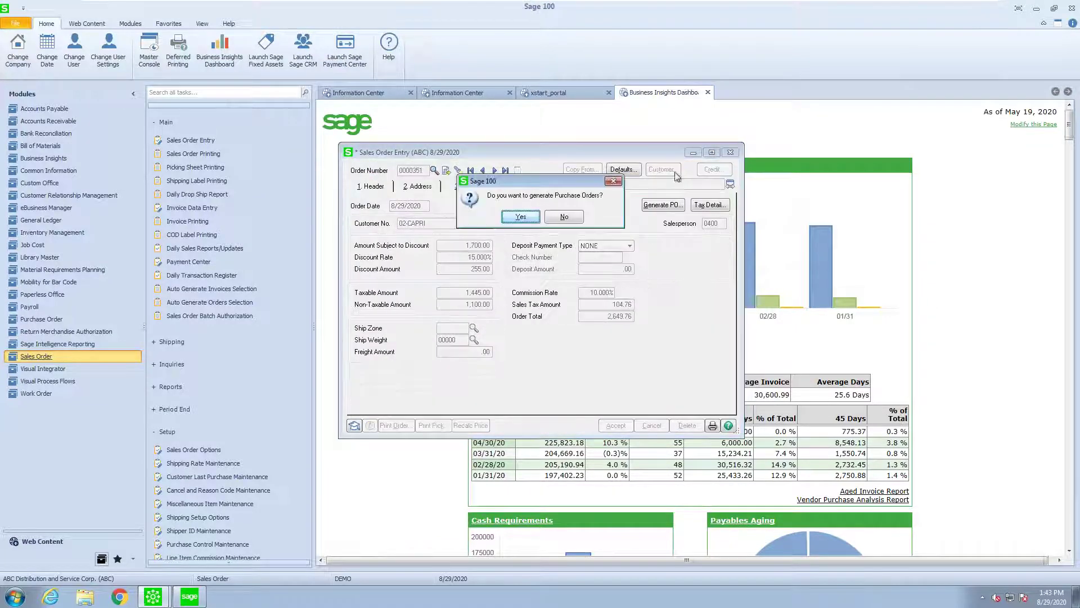
click(555, 218)
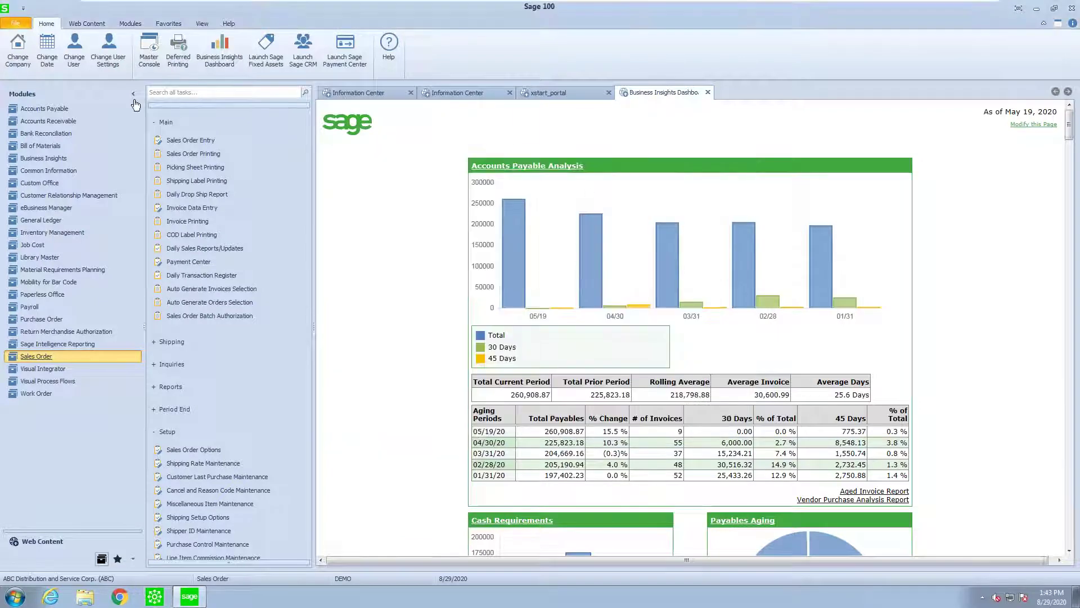
- In Common Information's Miscellaneous Item Maintenance, start item NEW2 with Item Type Charge
click(50, 175)
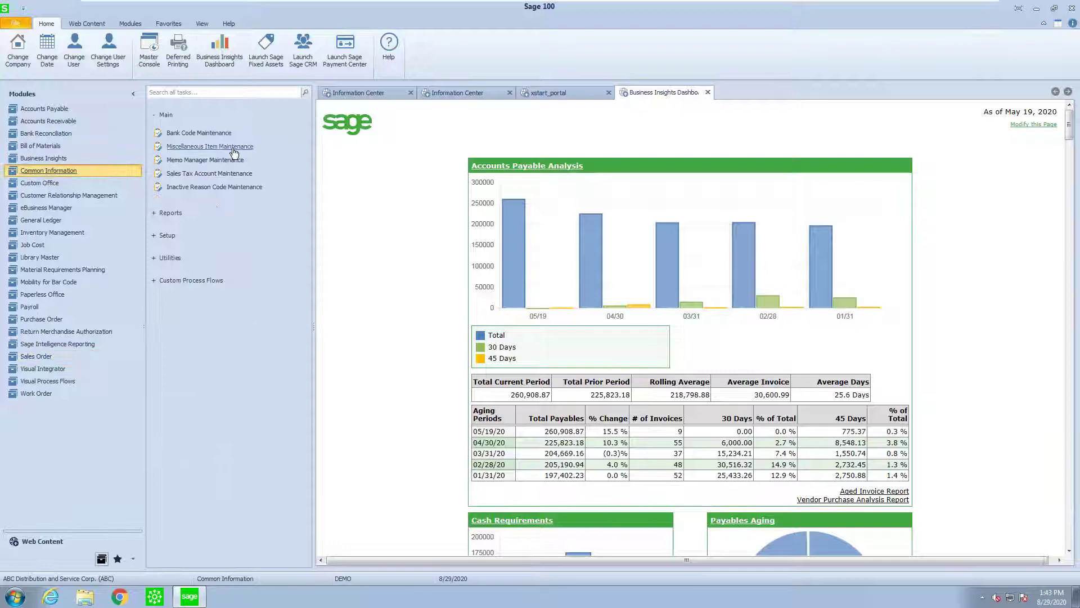
click(233, 147)
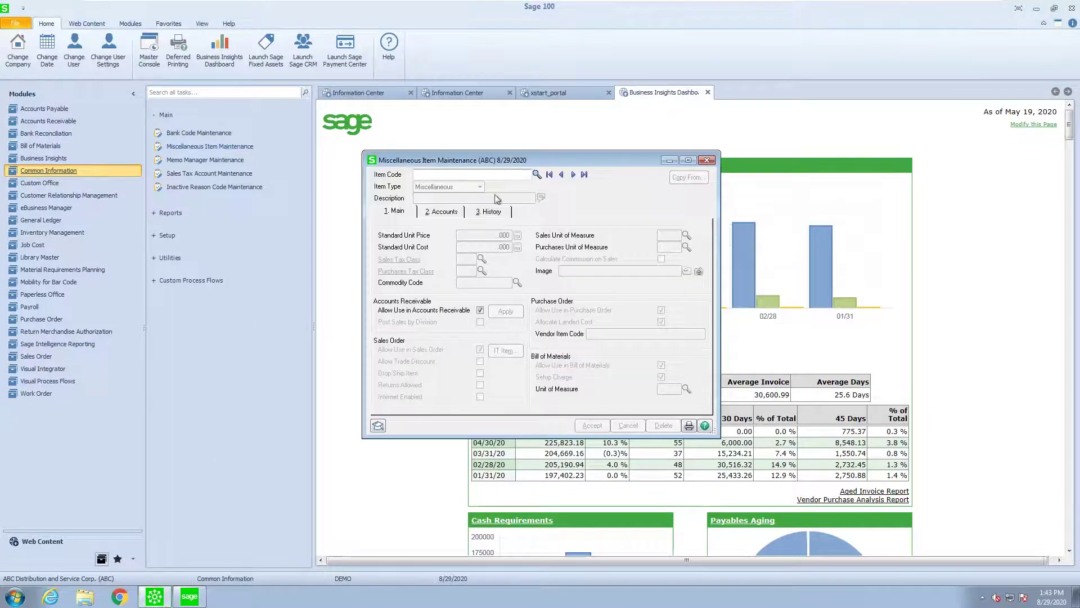
text(NM)
key(BackSpace)
text(E)
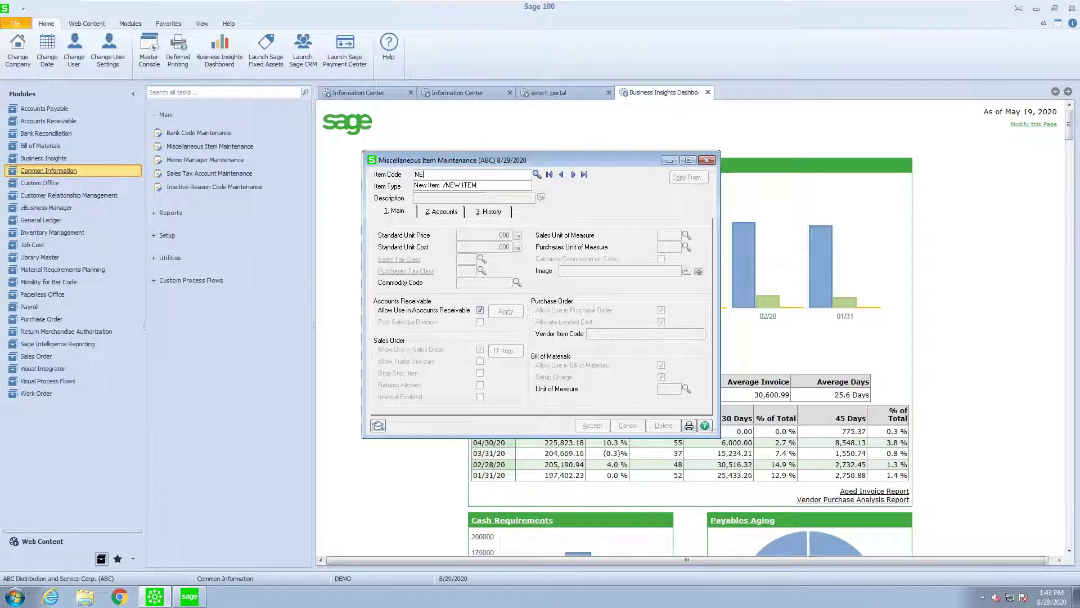
text(W2)
key(Tab)
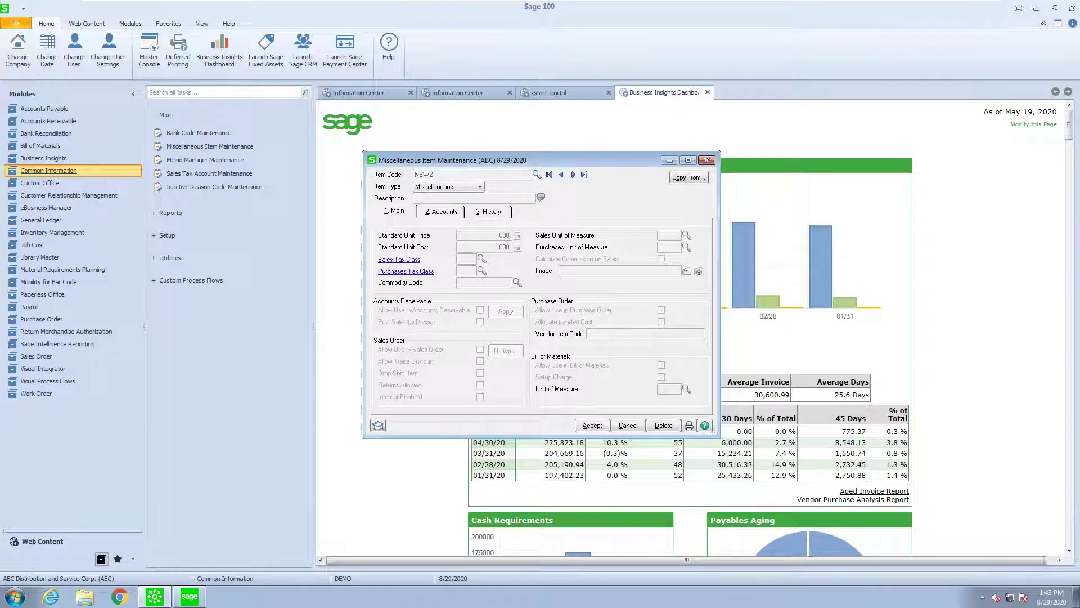
click(480, 187)
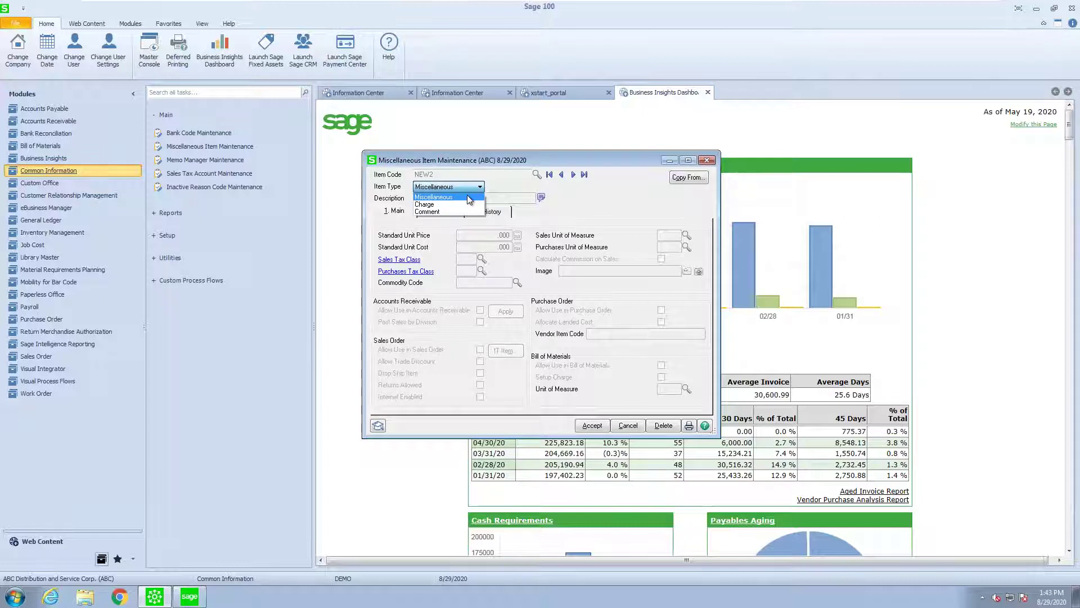
click(433, 204)
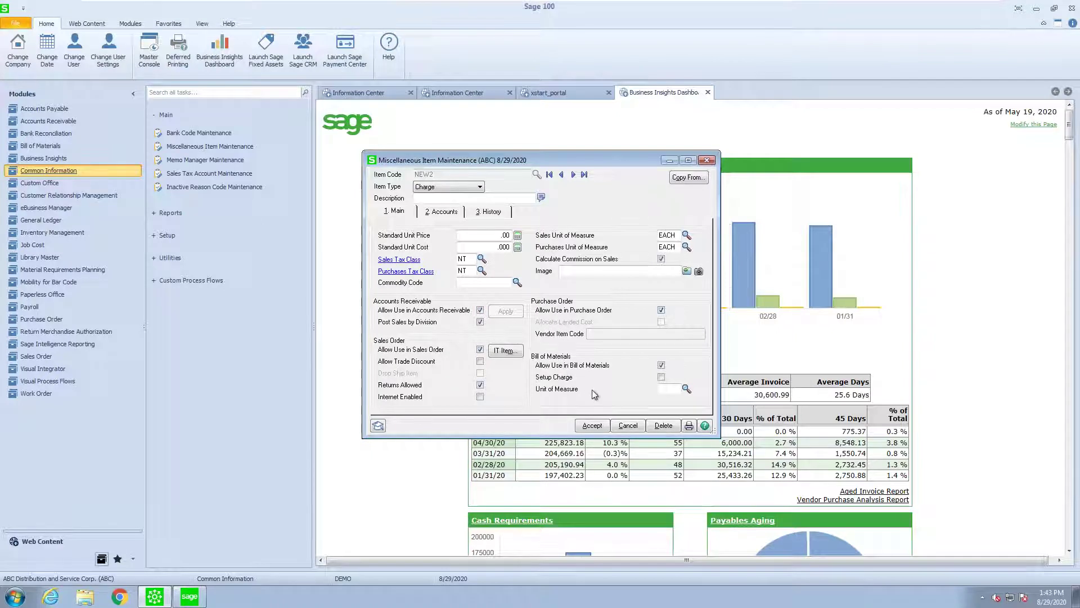
- Review NEW2's sales and purchases G/L accounts, then cancel the item and close maintenance
key(alt+2)
click(471, 237)
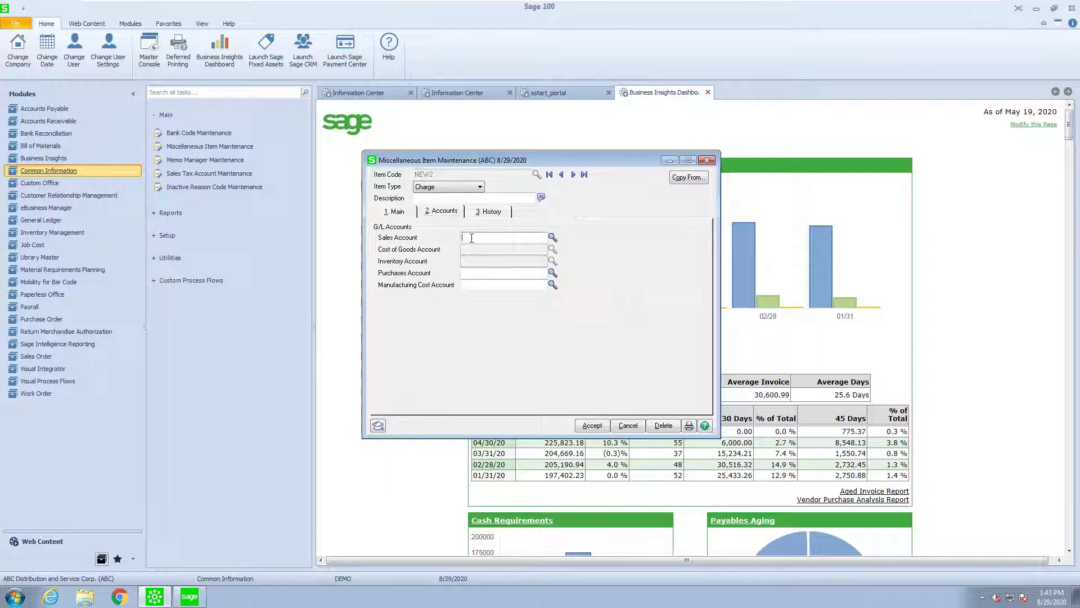
click(473, 273)
click(629, 426)
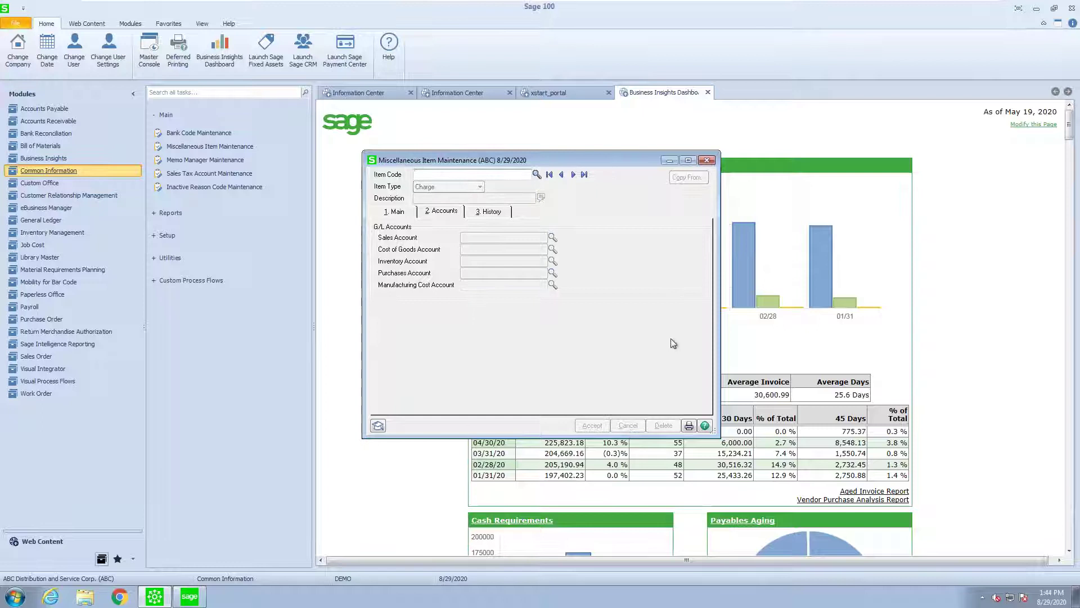
click(706, 161)
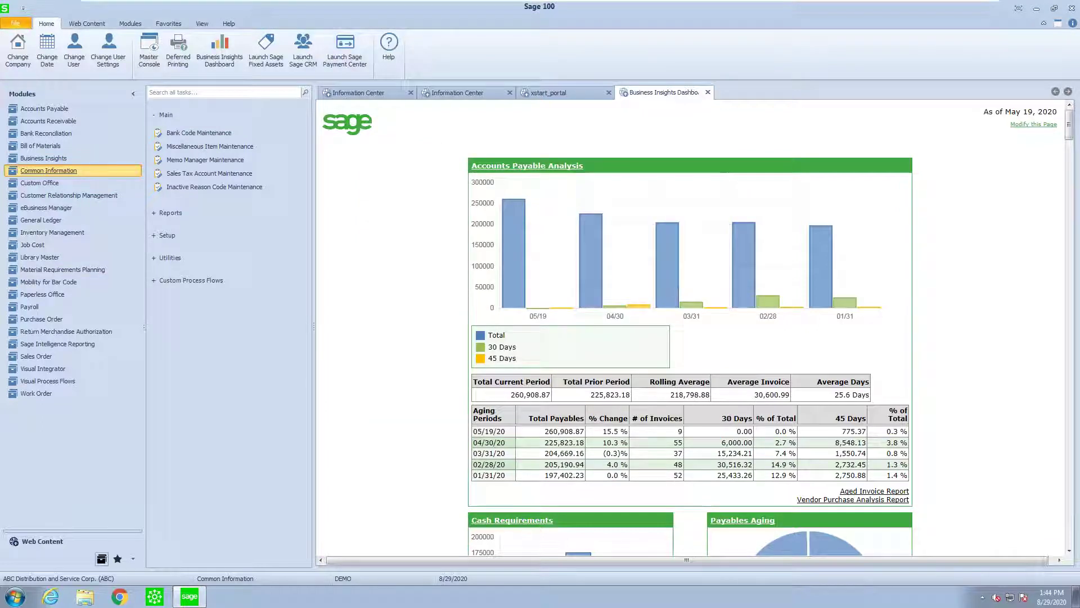